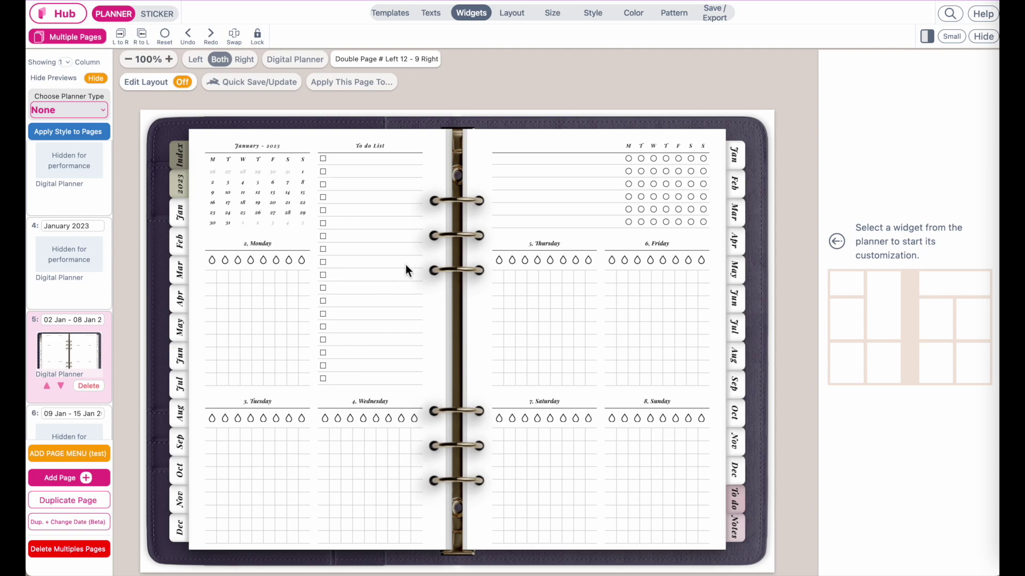
Select the Thursday grid box, then minimise and dismiss its widget editor.
click(557, 303)
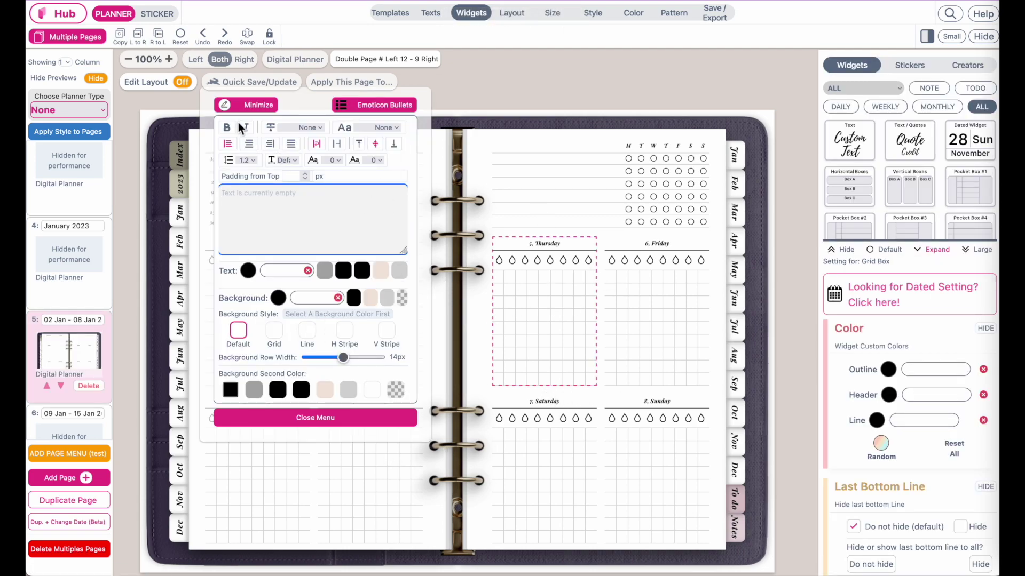
click(242, 417)
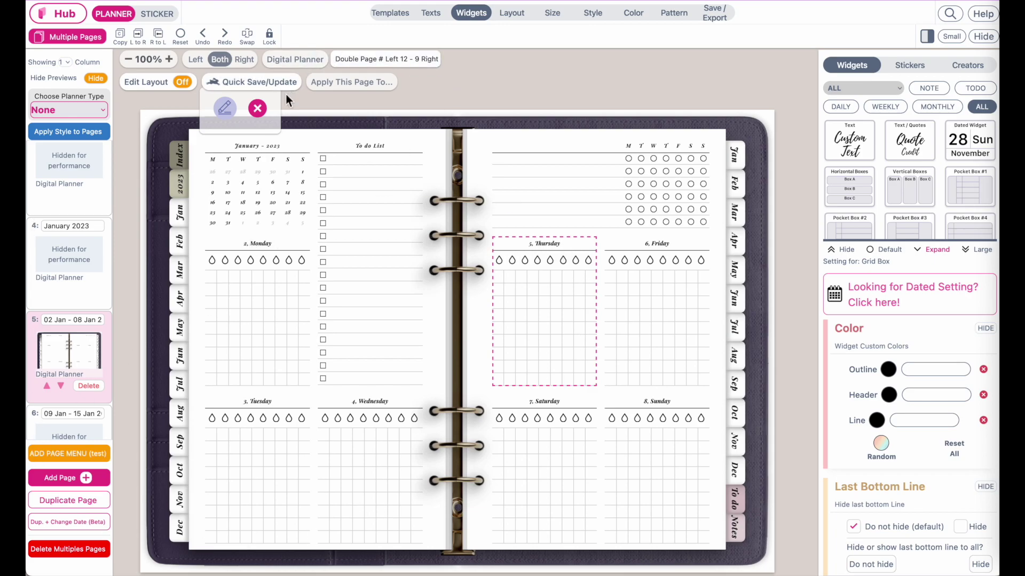
click(257, 108)
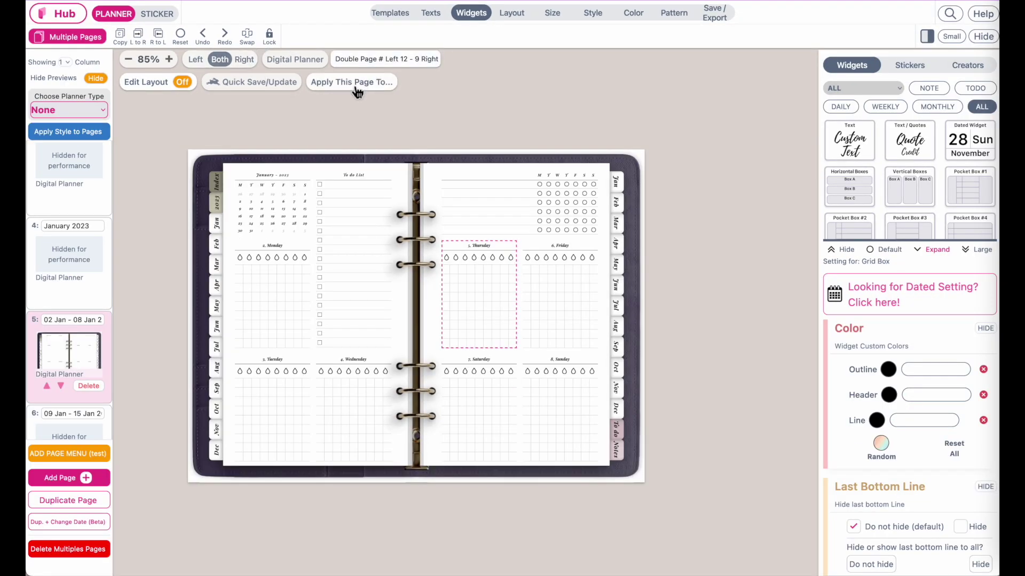
click(365, 86)
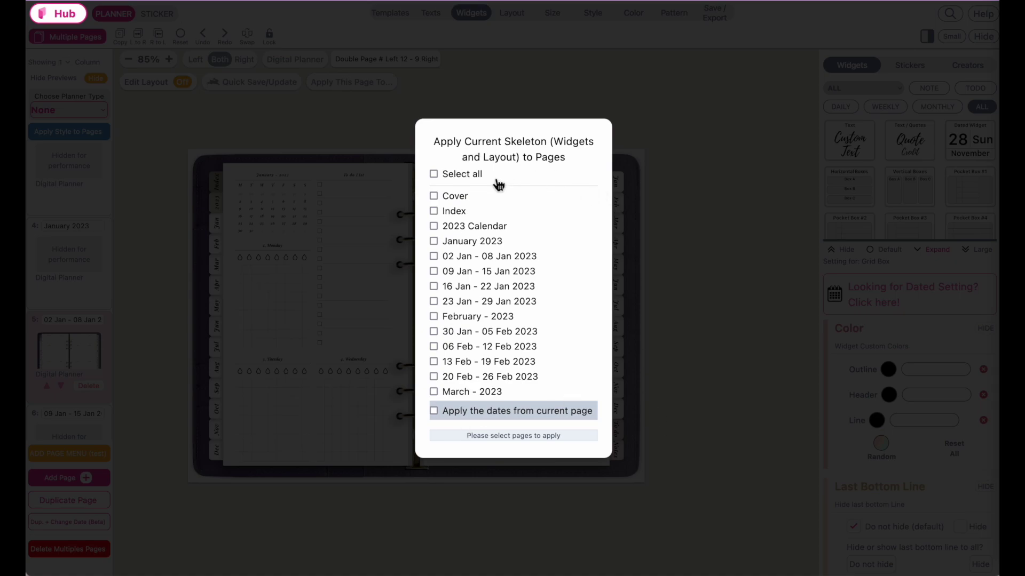
scroll(490, 319, down, 1)
scroll(490, 319, down, 5)
scroll(490, 319, up, 2)
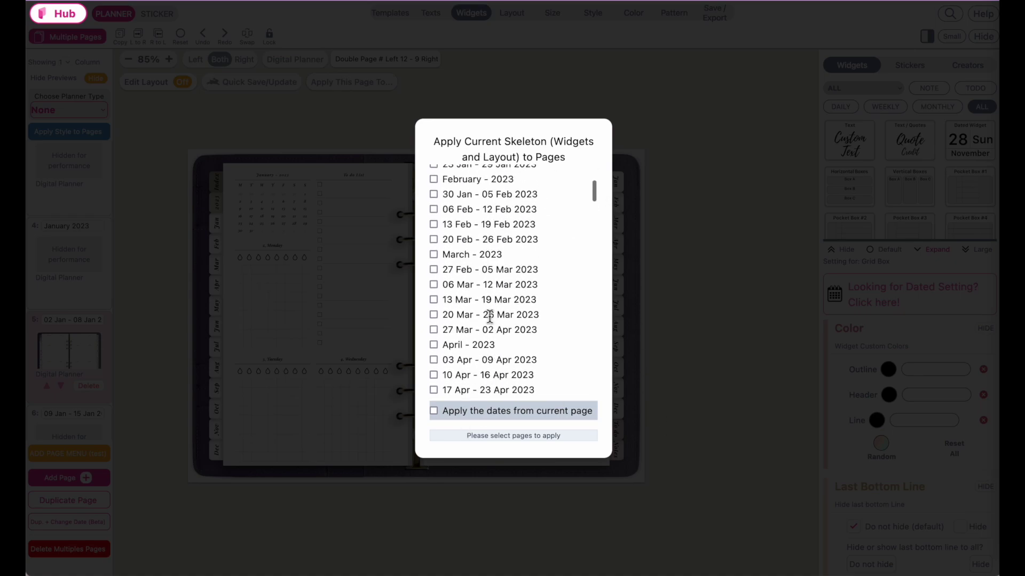
scroll(490, 319, down, 2)
scroll(490, 319, down, 3)
scroll(490, 319, down, 1)
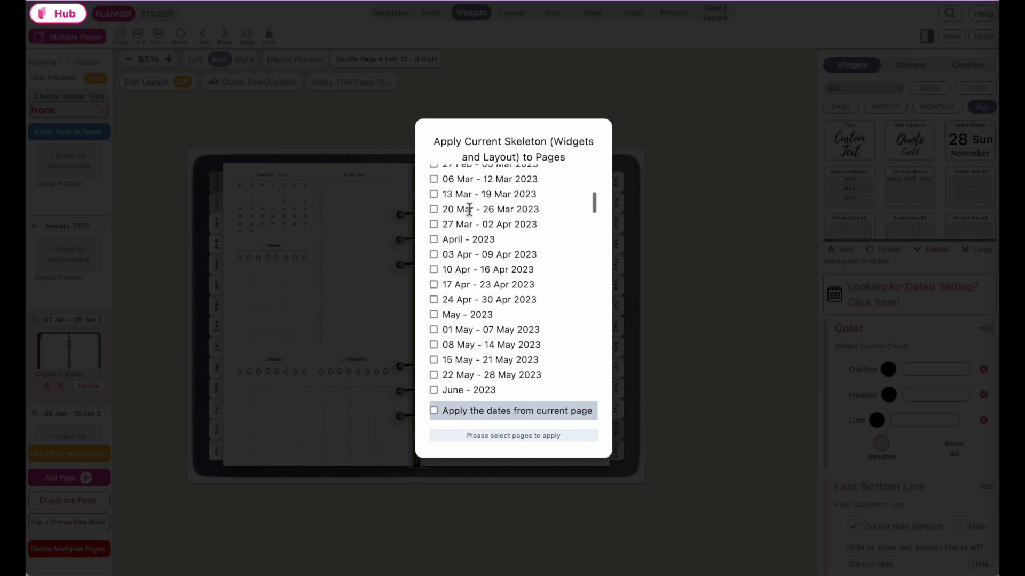
click(475, 569)
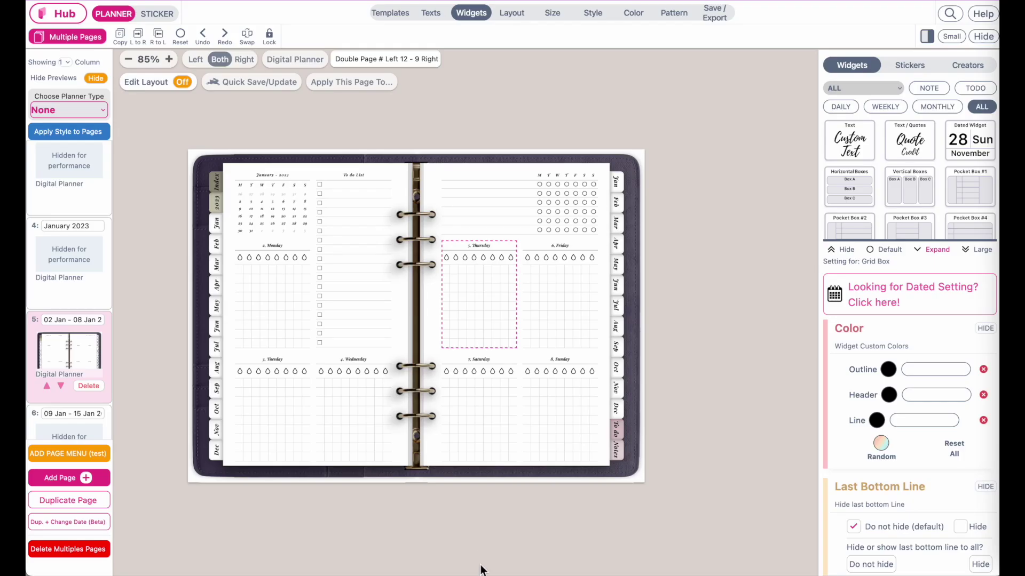
scroll(297, 322, up, 5)
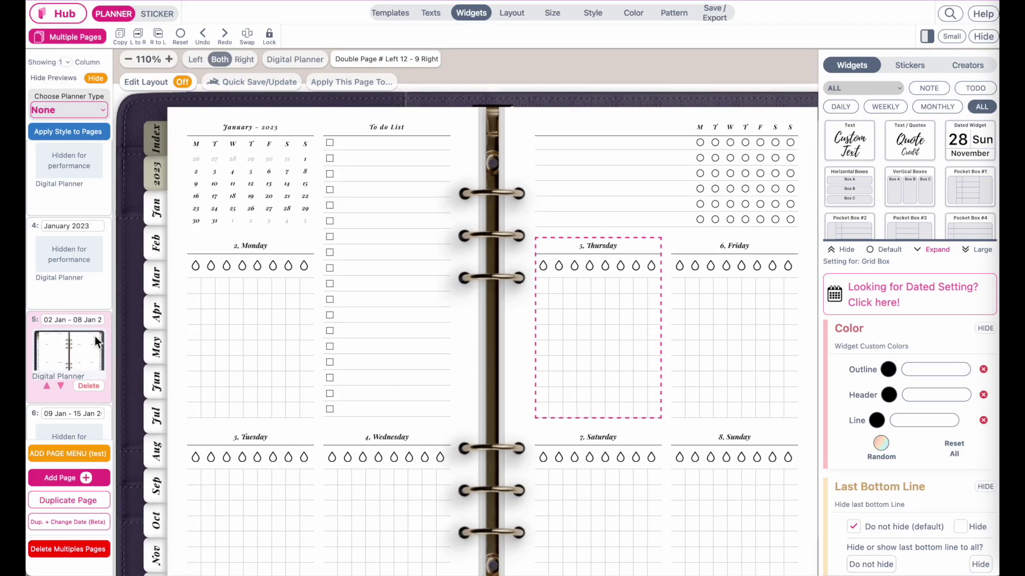
scroll(94, 335, down, 1)
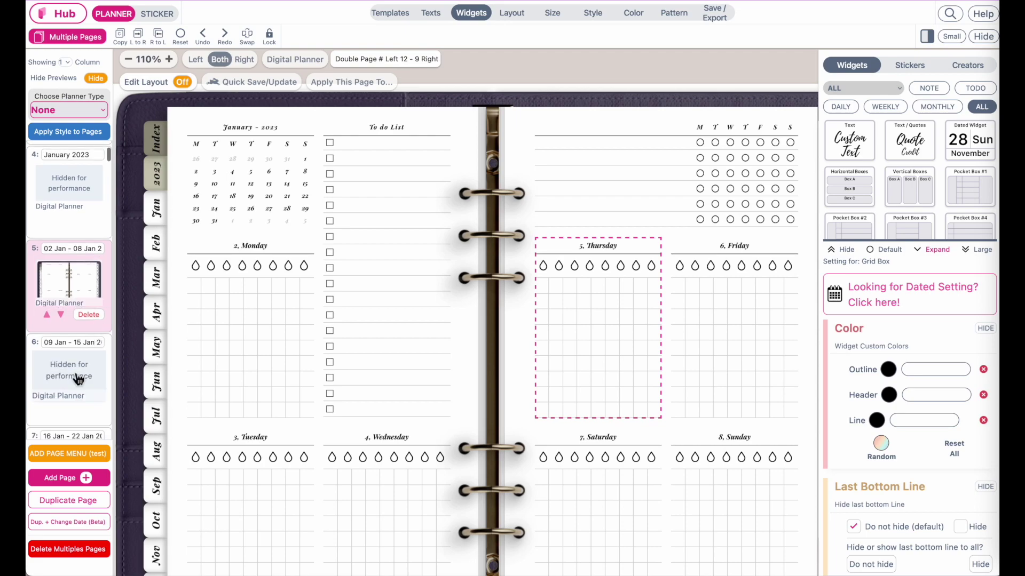
Step through the 9–15 and 16–22 Jan spreads to reach 23–29 Jan.
click(78, 379)
scroll(77, 378, down, 1)
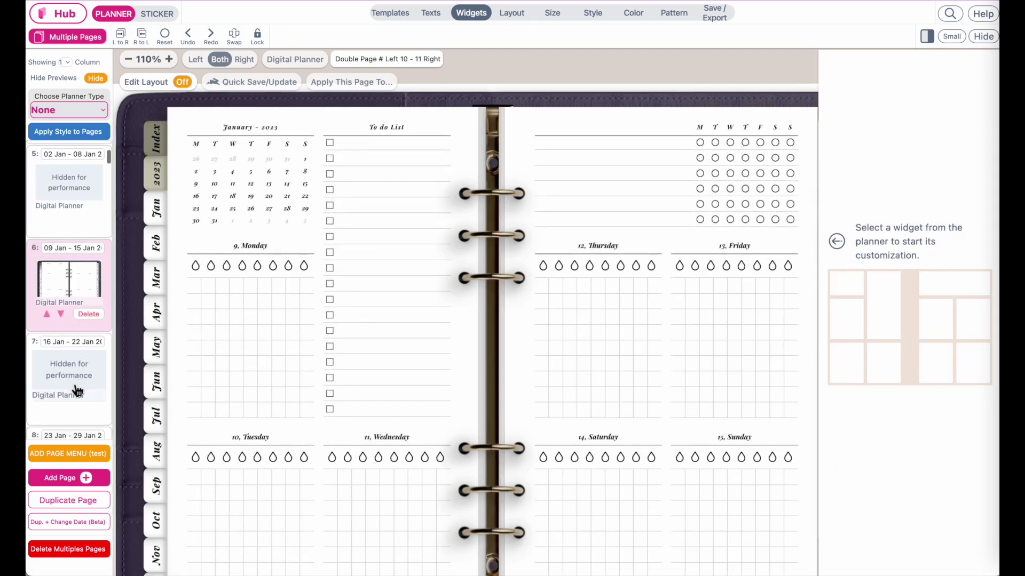
click(76, 387)
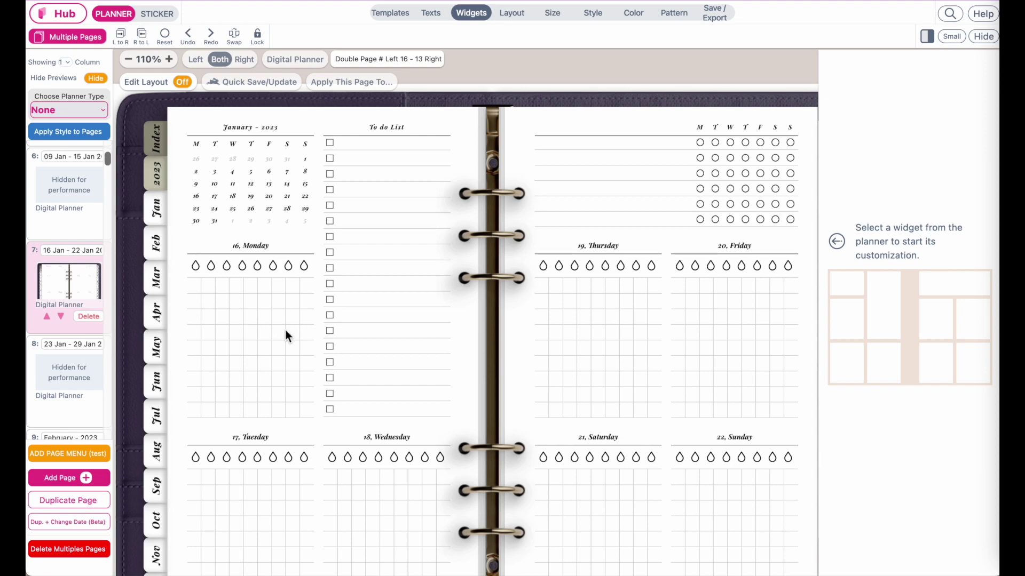
click(58, 380)
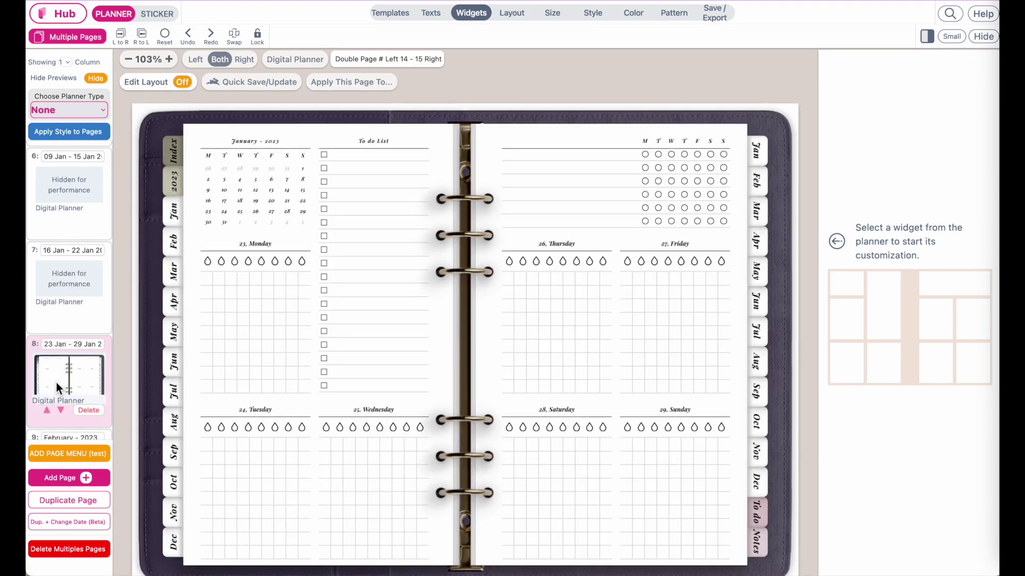
Give the To do List filled heart checkboxes in black (#000000).
click(323, 314)
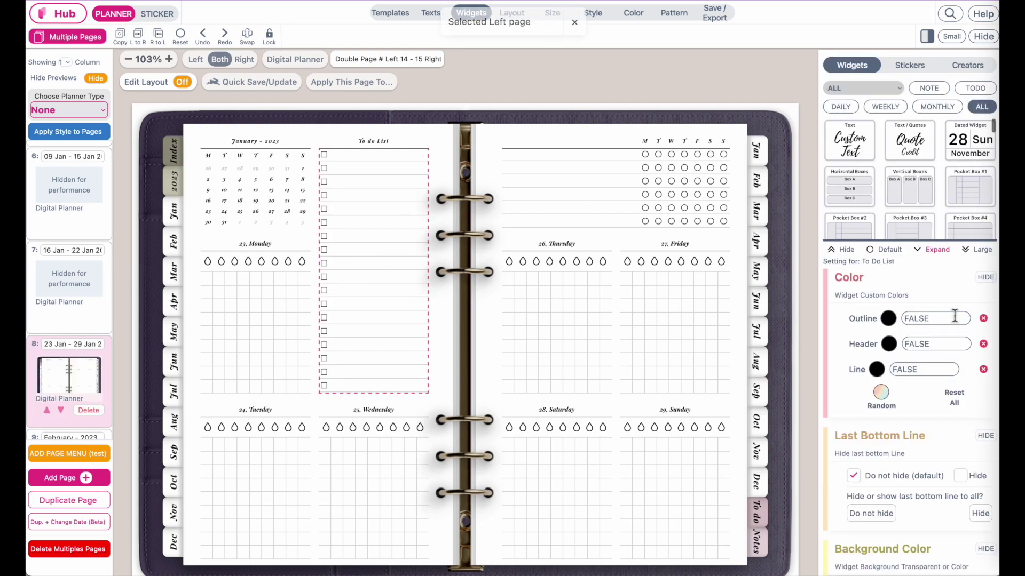
scroll(917, 486, down, 5)
scroll(918, 488, down, 5)
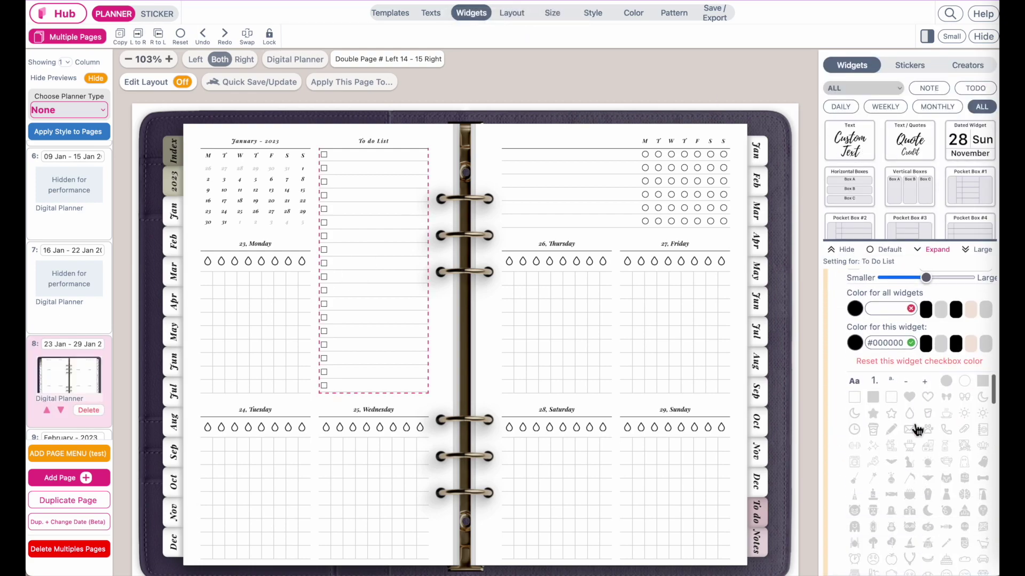
click(855, 344)
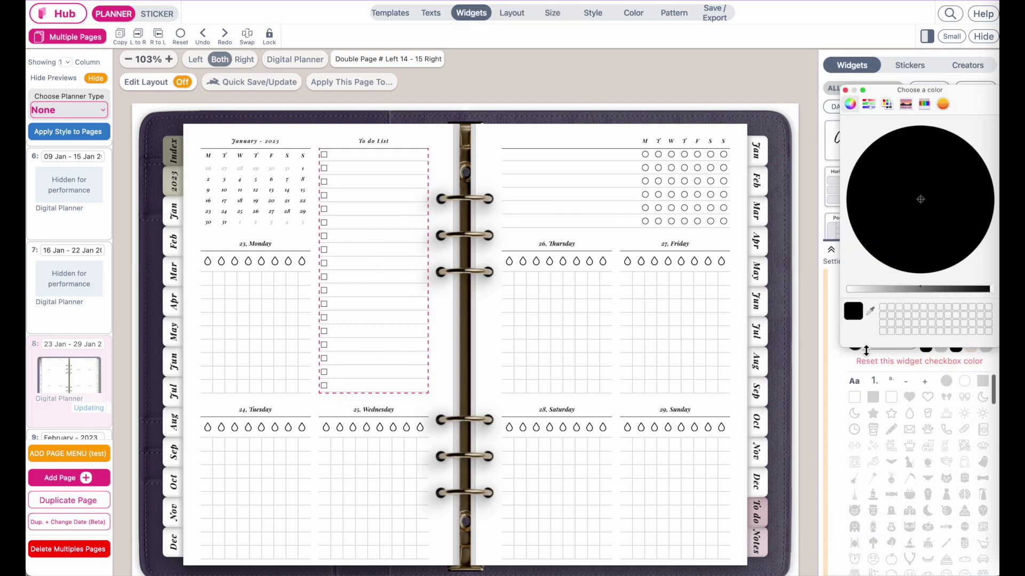
click(845, 90)
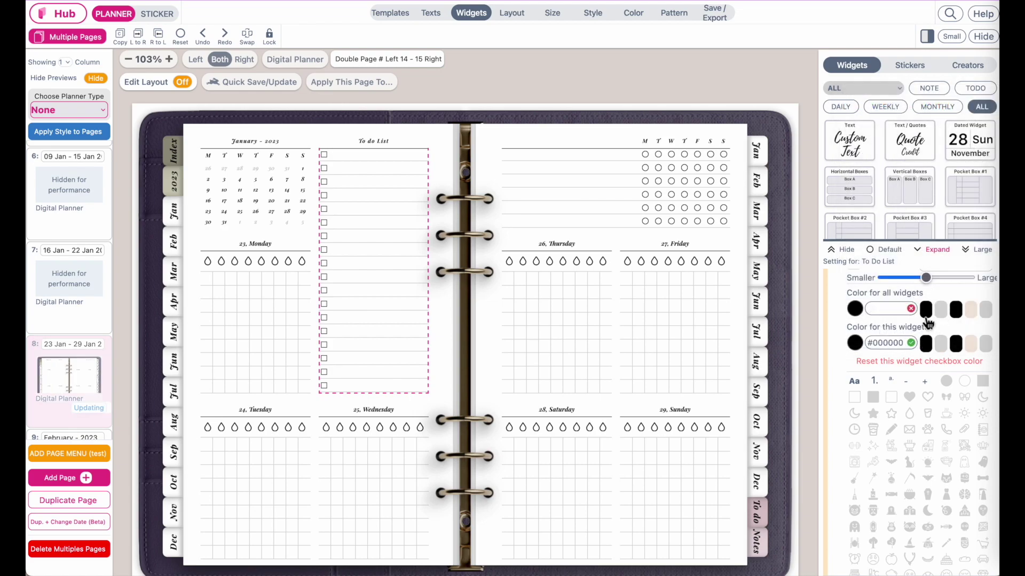
click(927, 344)
click(911, 398)
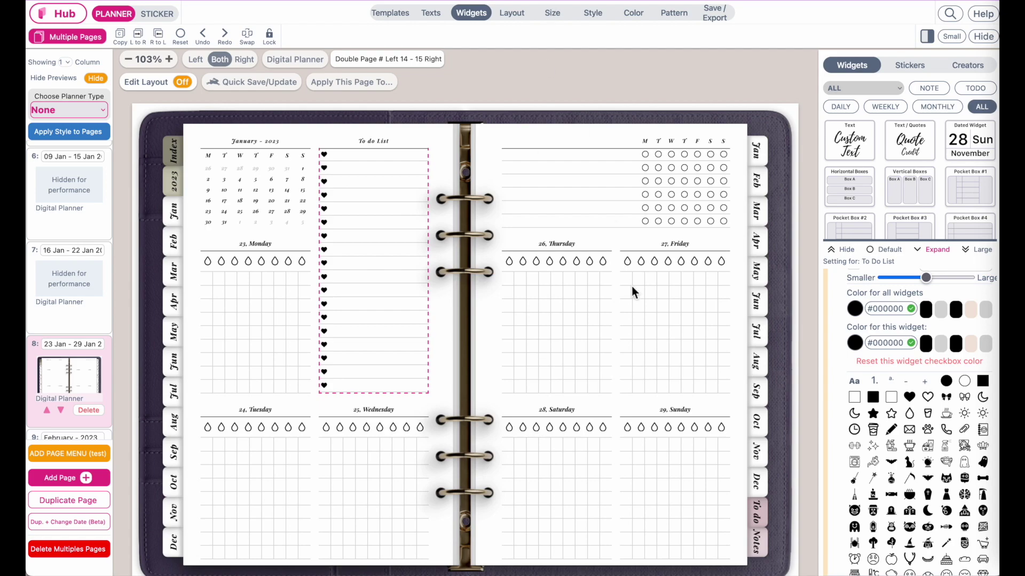
click(581, 333)
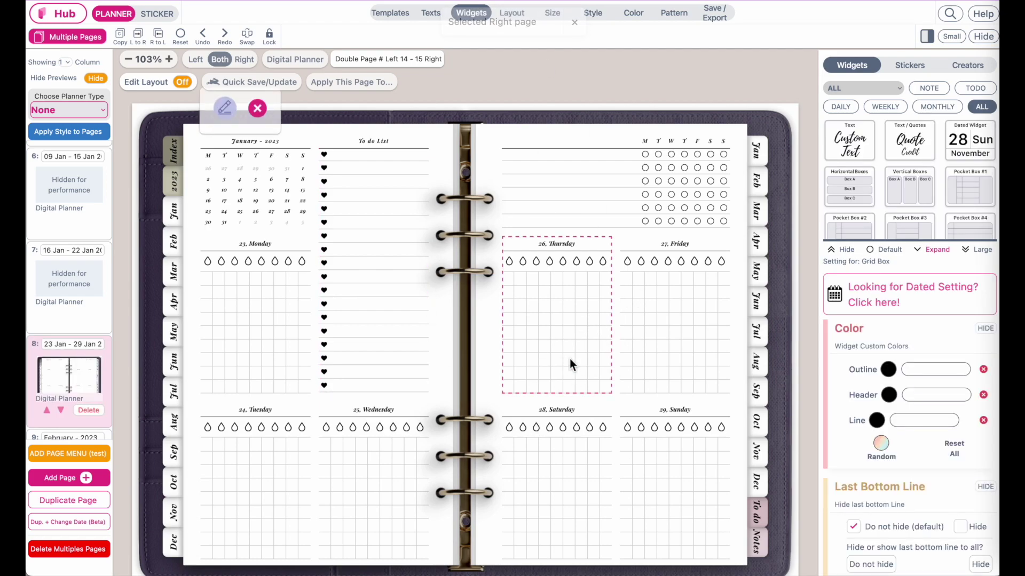
Swap the Thursday grid box for the Lined note widget.
click(934, 91)
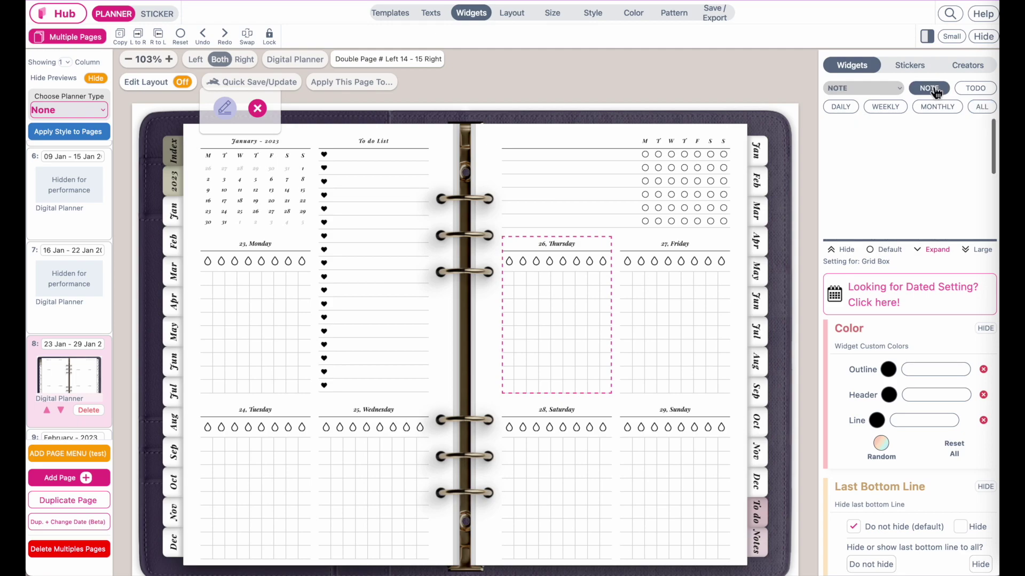
scroll(967, 188, down, 3)
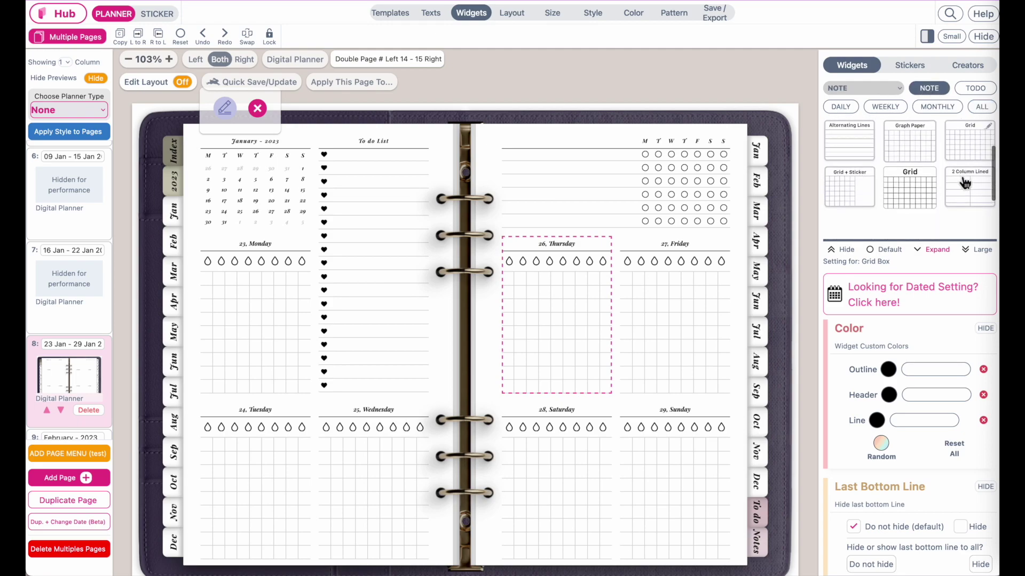
click(922, 201)
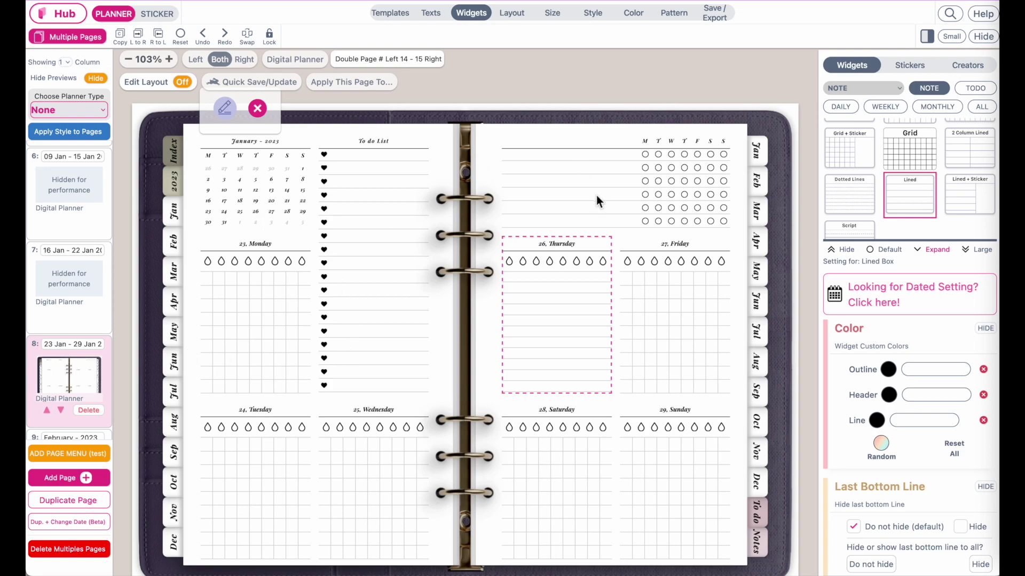
Add a third right-page column and stretch its tall box to full height.
click(180, 88)
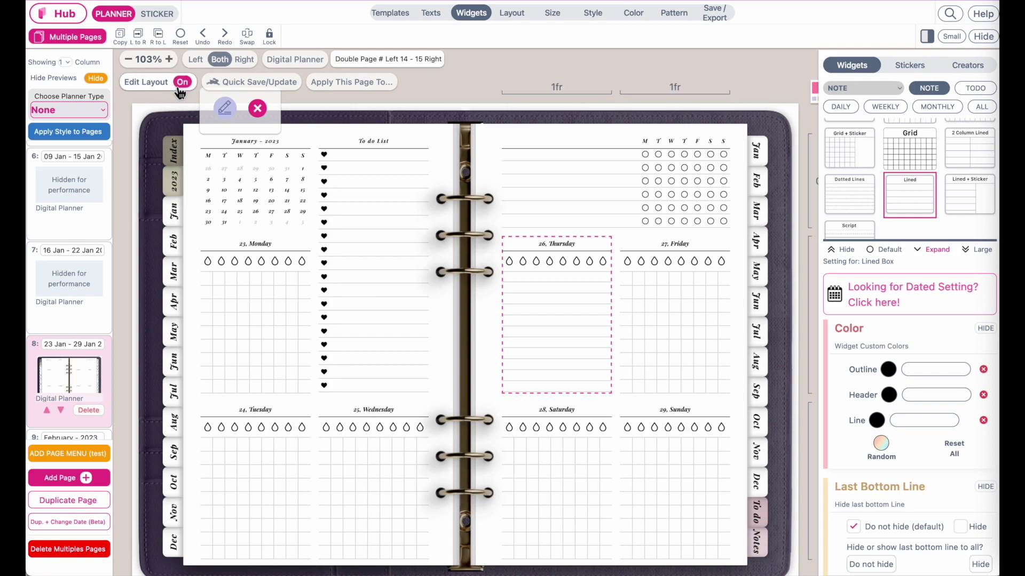
click(696, 300)
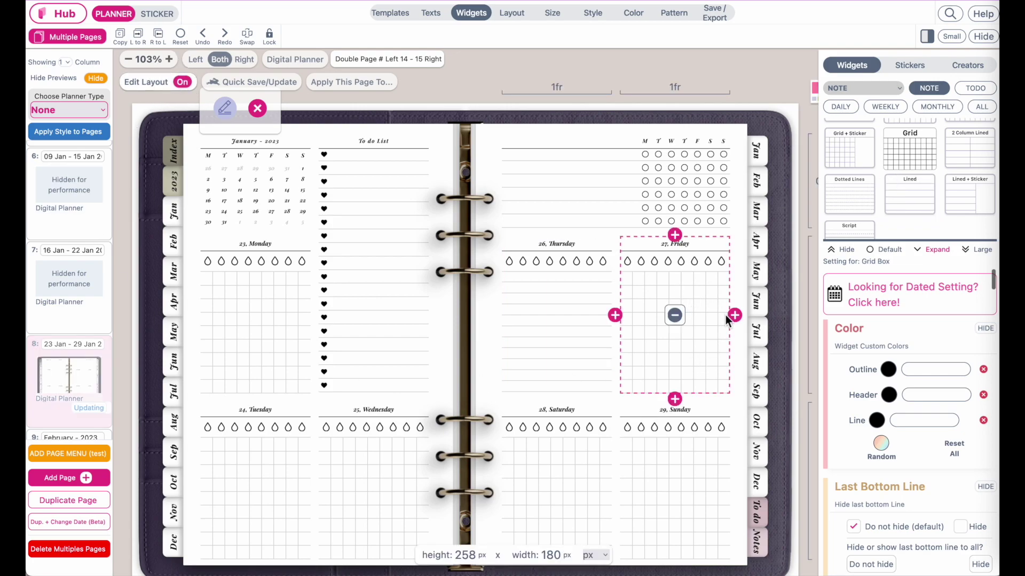
click(729, 320)
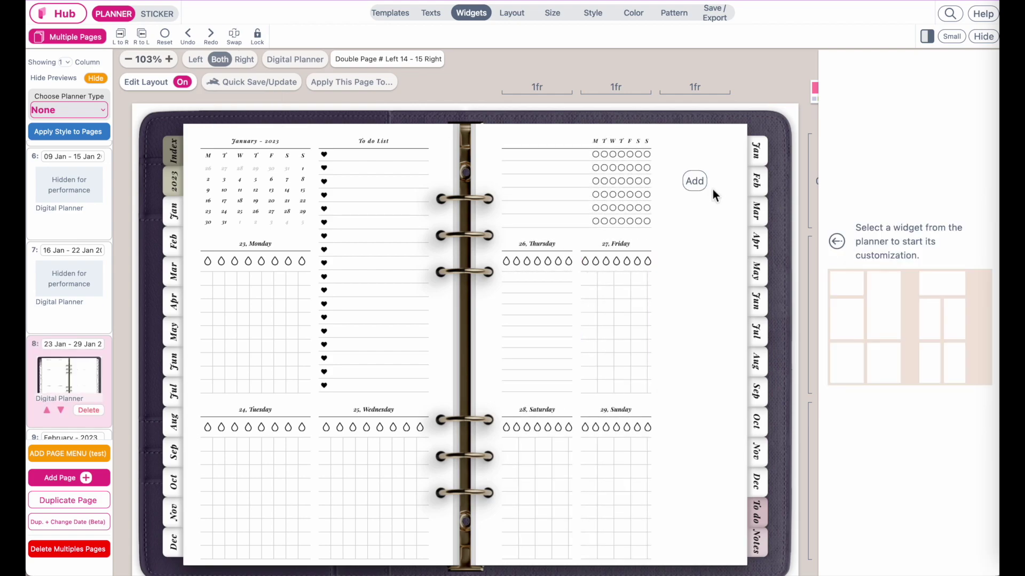
click(696, 191)
click(710, 242)
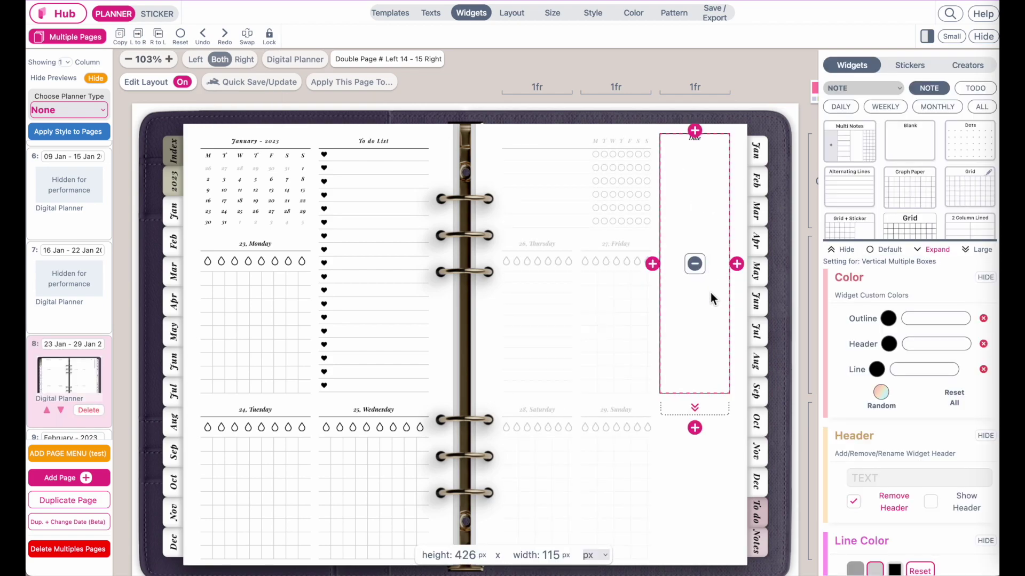
click(716, 409)
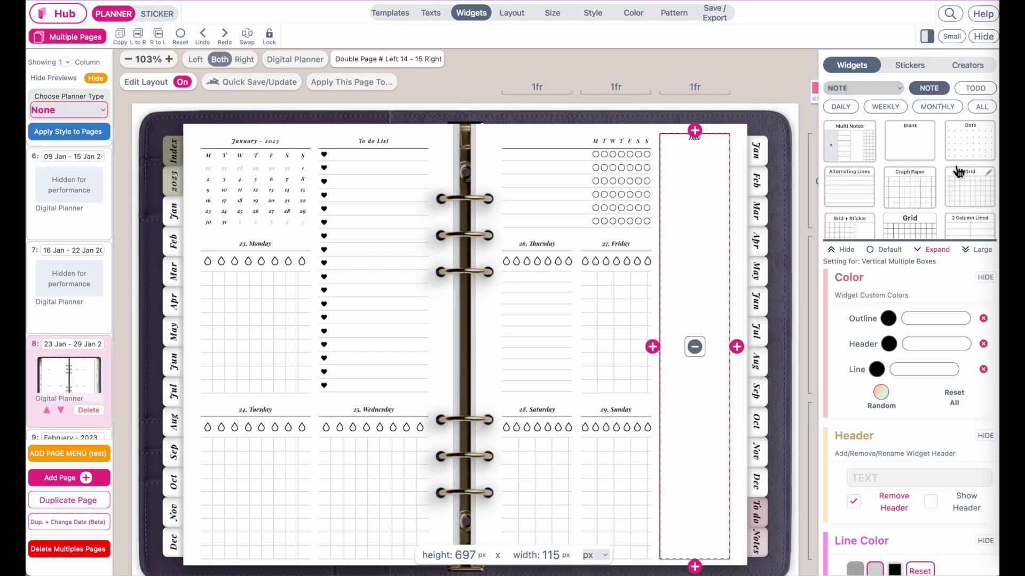
scroll(966, 222, down, 2)
Make the tall column a lined box with no header and 28 rows.
click(911, 212)
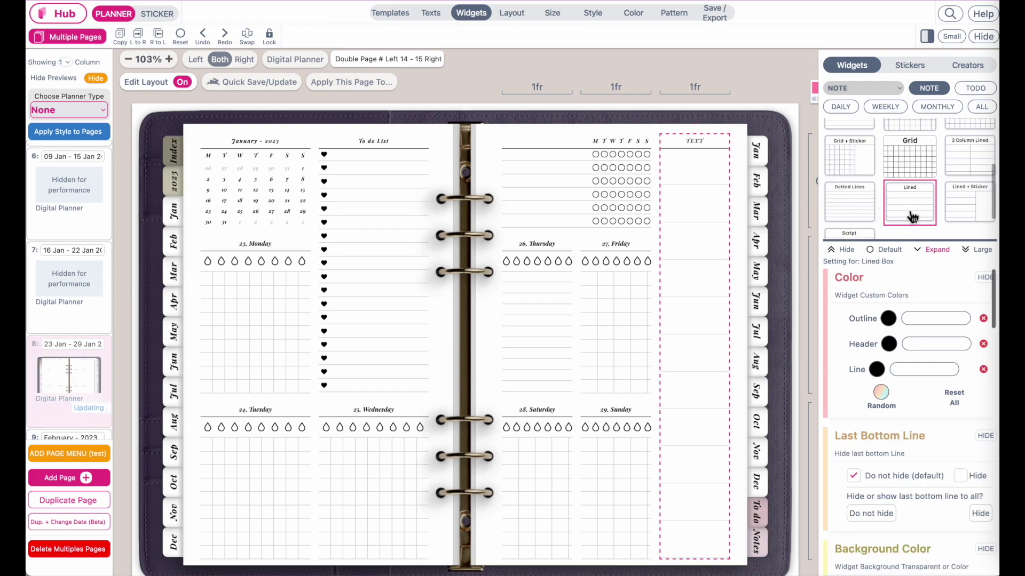
scroll(901, 502, down, 3)
click(900, 502)
key(ctrl+a)
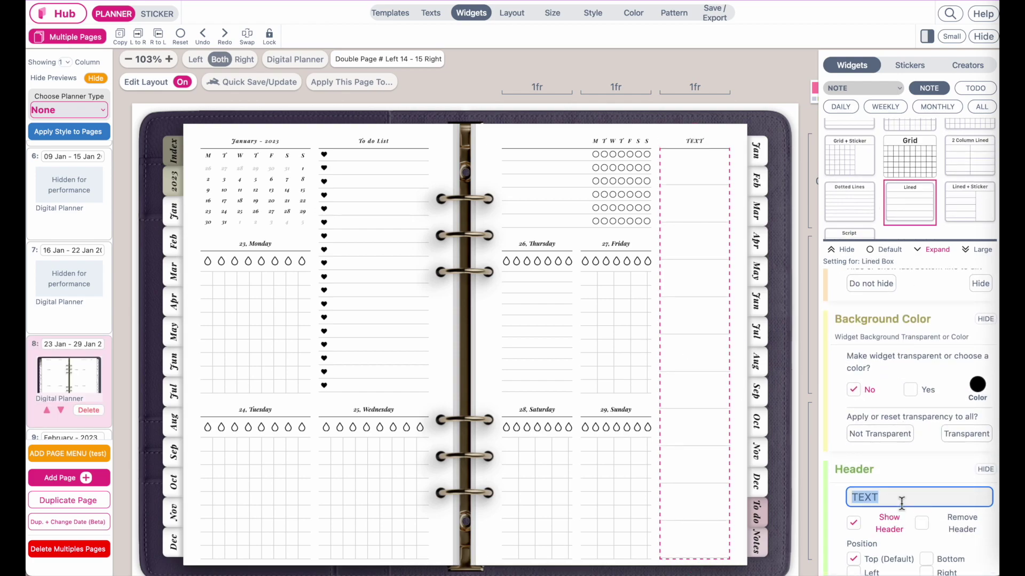
key(BackSpace)
scroll(883, 532, down, 3)
scroll(883, 532, down, 3)
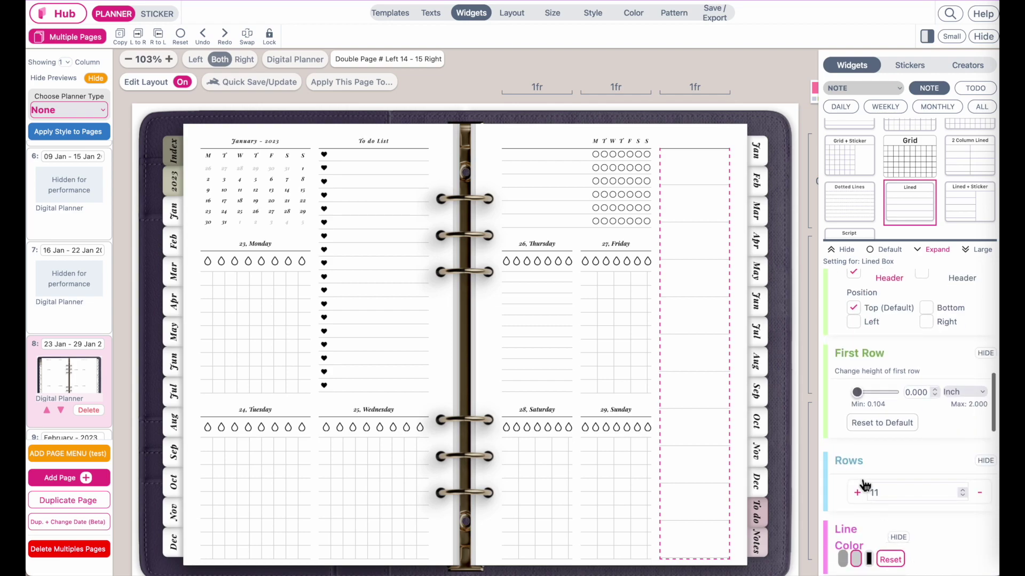
click(855, 493)
click(856, 493)
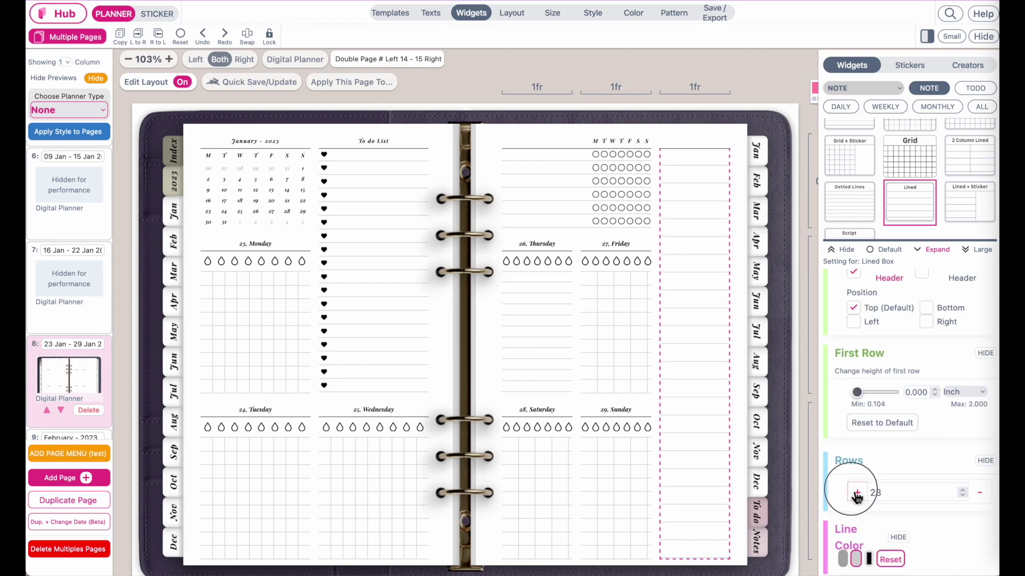
click(856, 494)
click(856, 493)
click(856, 493)
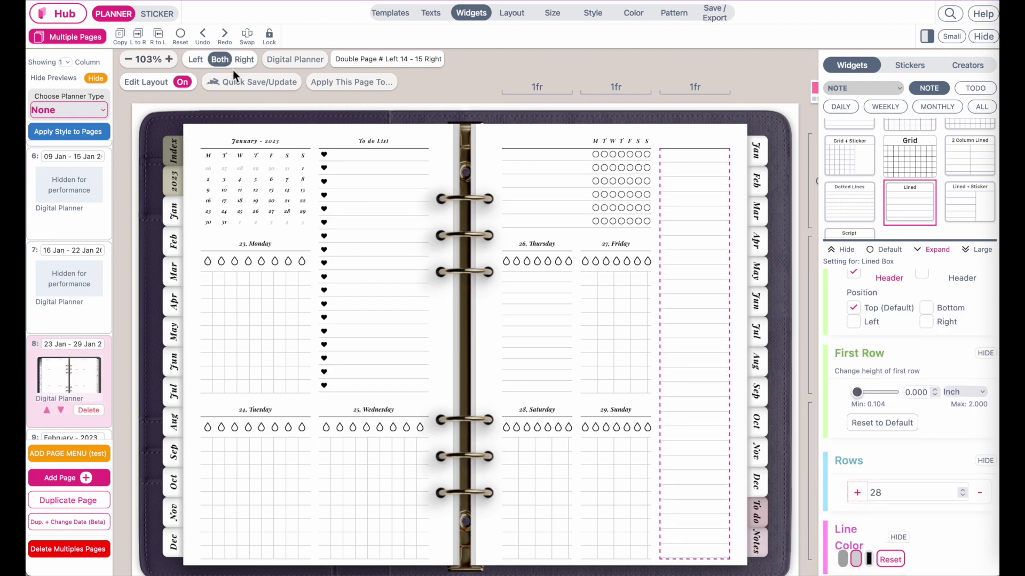
click(183, 82)
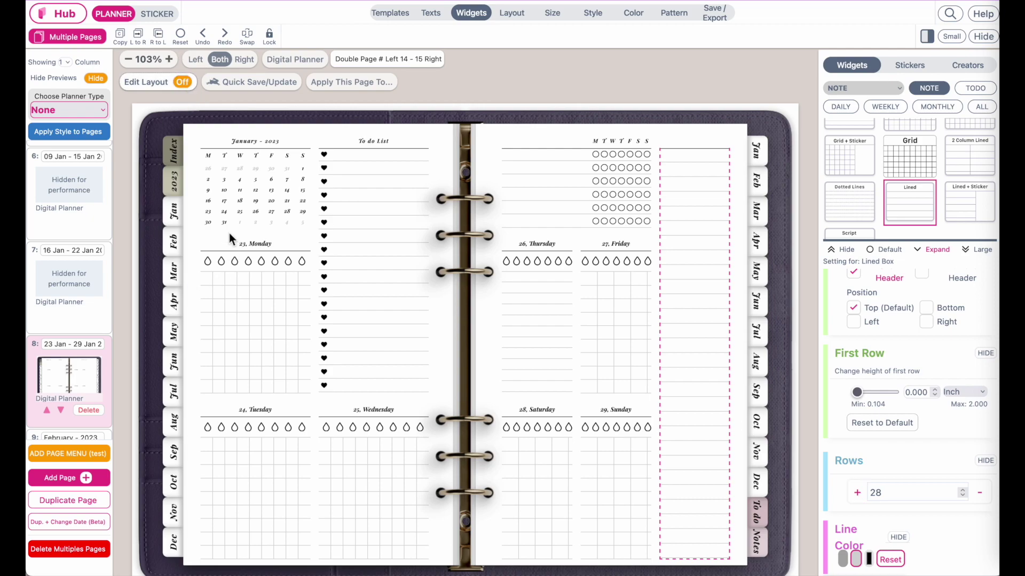
click(234, 324)
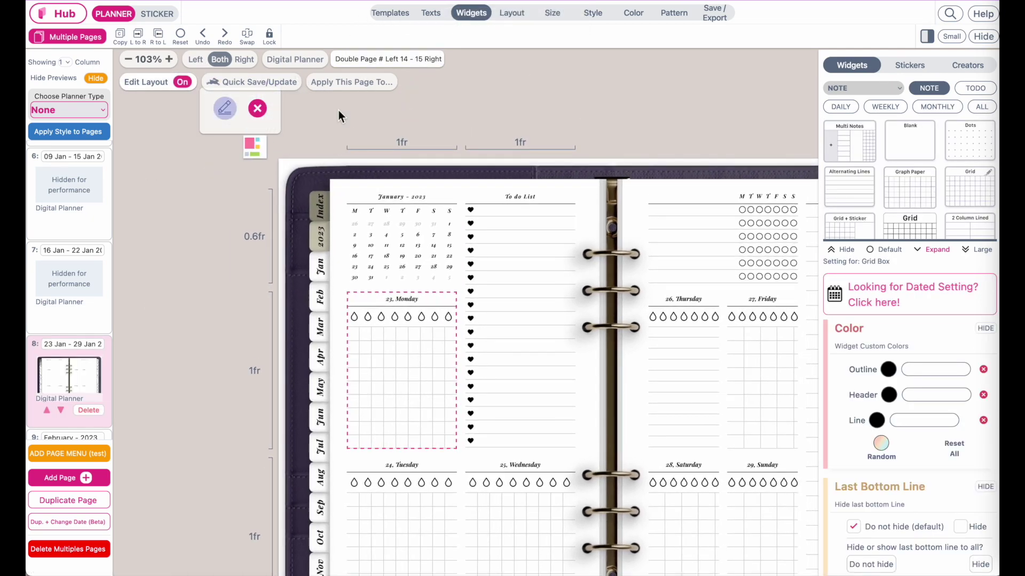
Insert a full-height column left of the Monday box.
click(338, 372)
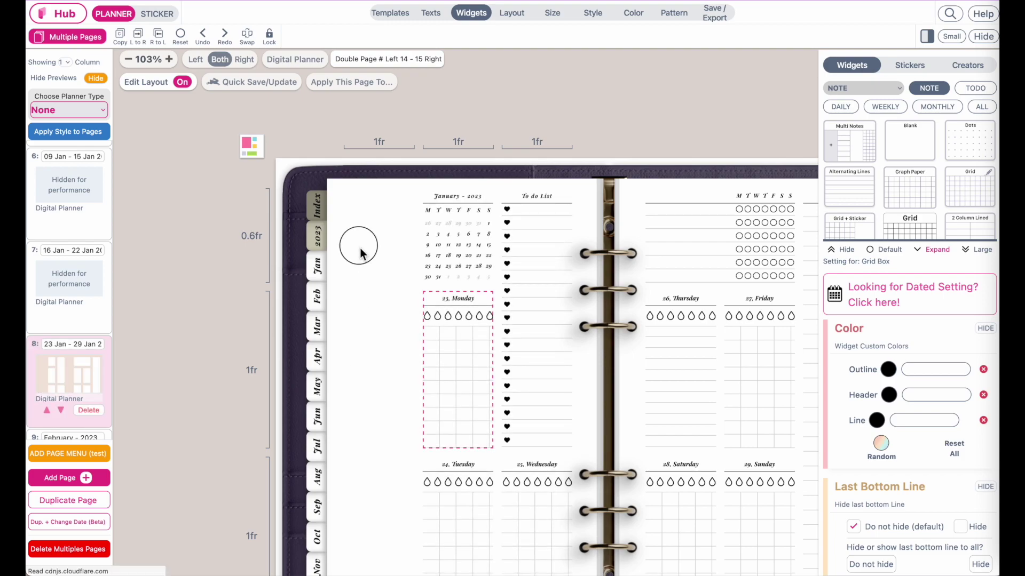
click(376, 240)
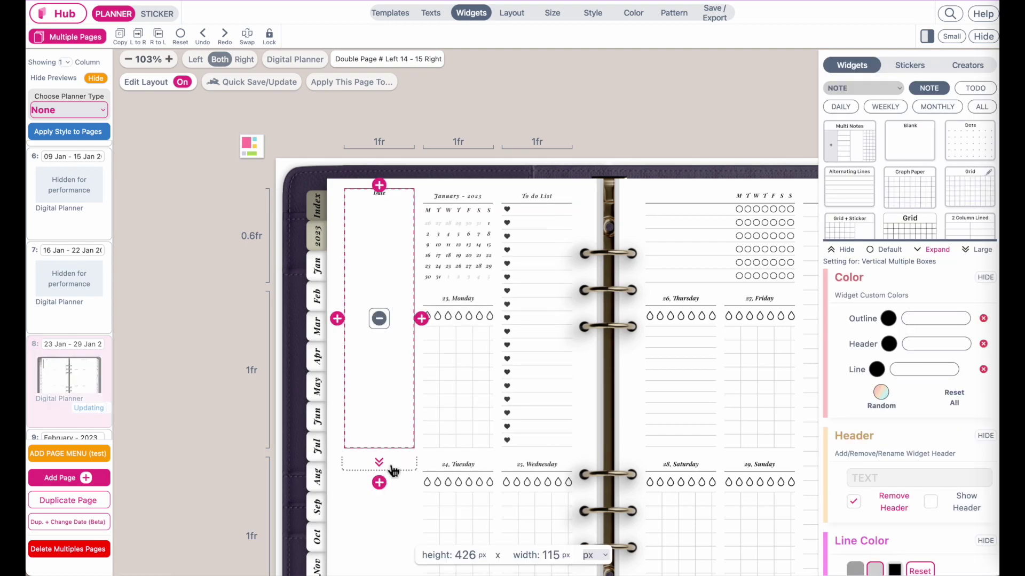
click(388, 469)
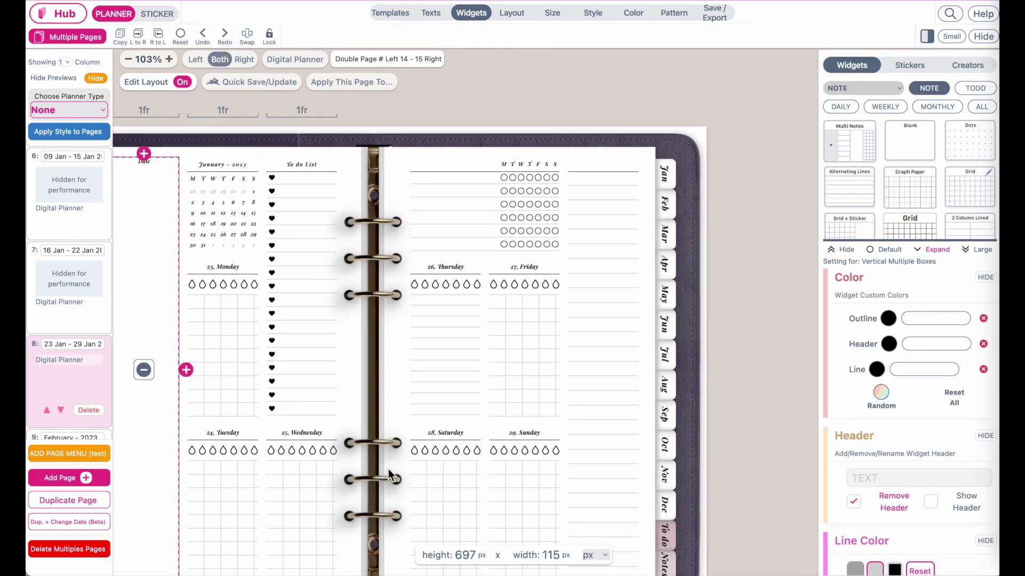
Copy the right page's lined column and paste it over the new left column.
click(608, 280)
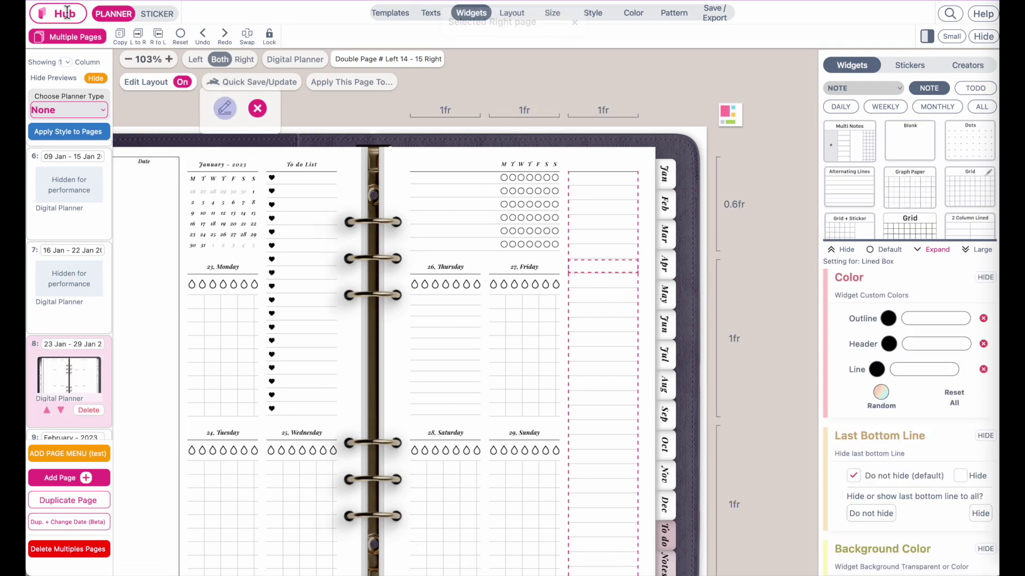
click(121, 35)
click(204, 165)
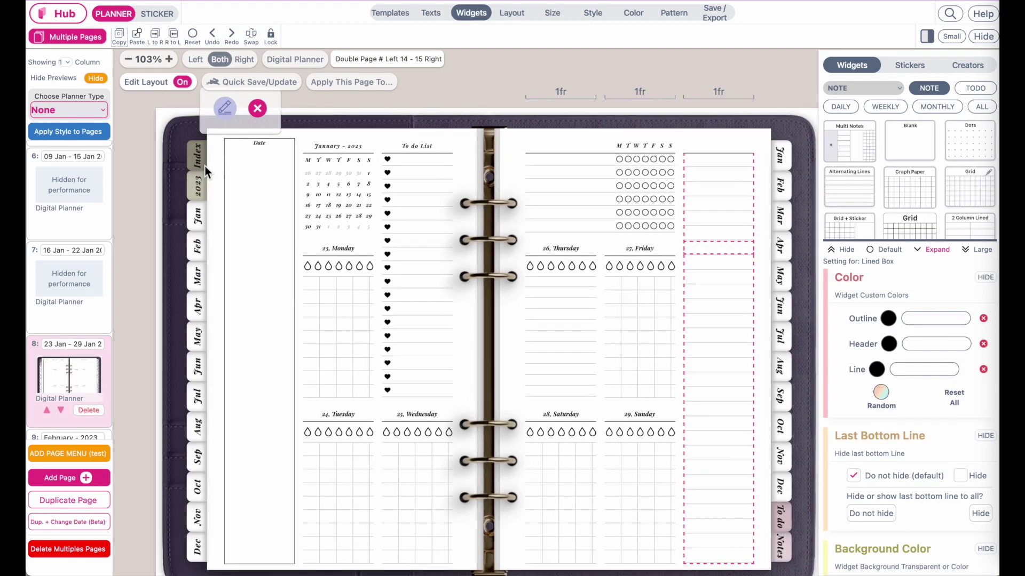
click(139, 40)
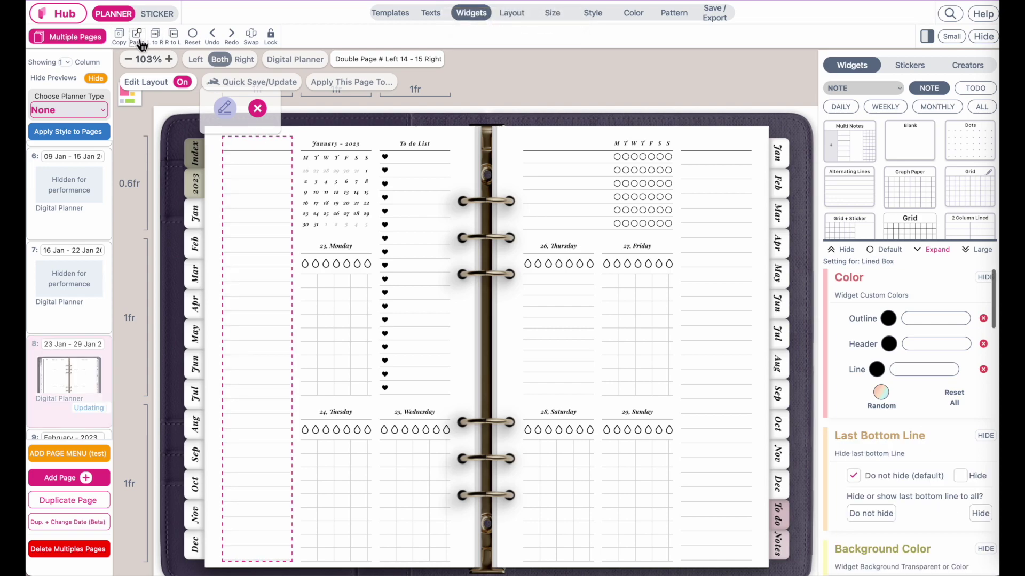
click(521, 112)
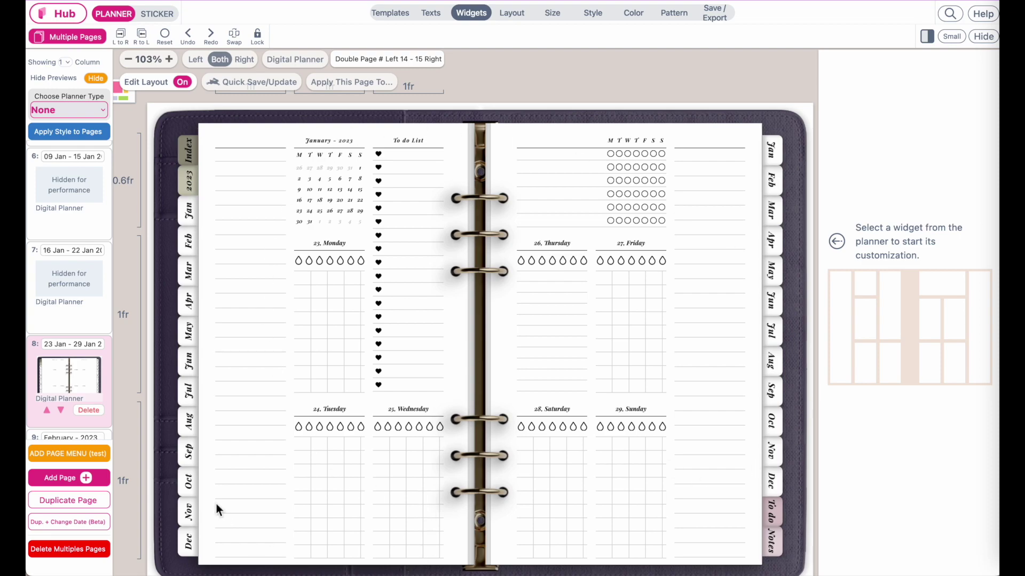
scroll(70, 370, down, 3)
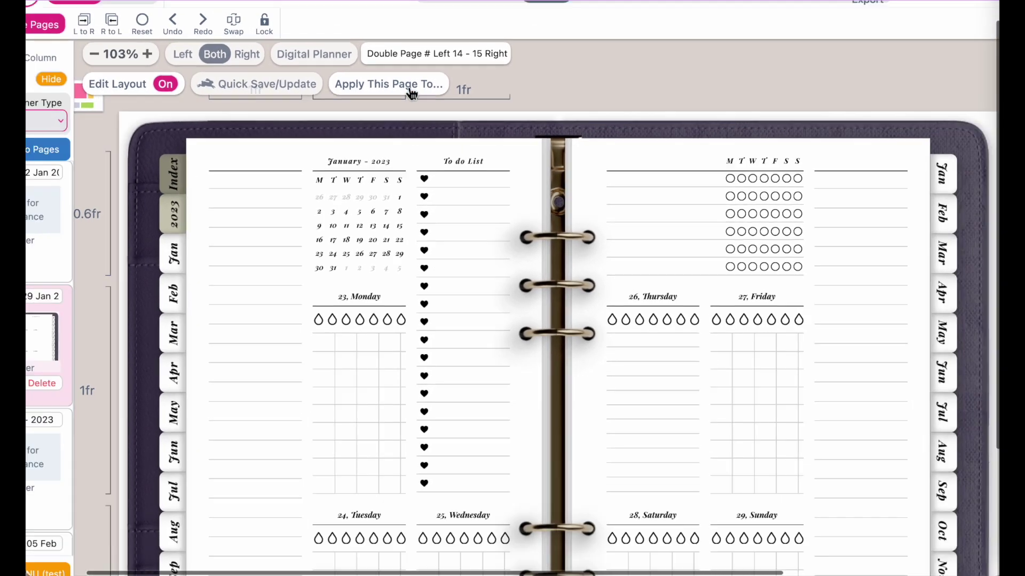
Apply the layout to the checked weeks, adding 02–08 Jan and 30 Jan–05 Feb.
click(410, 93)
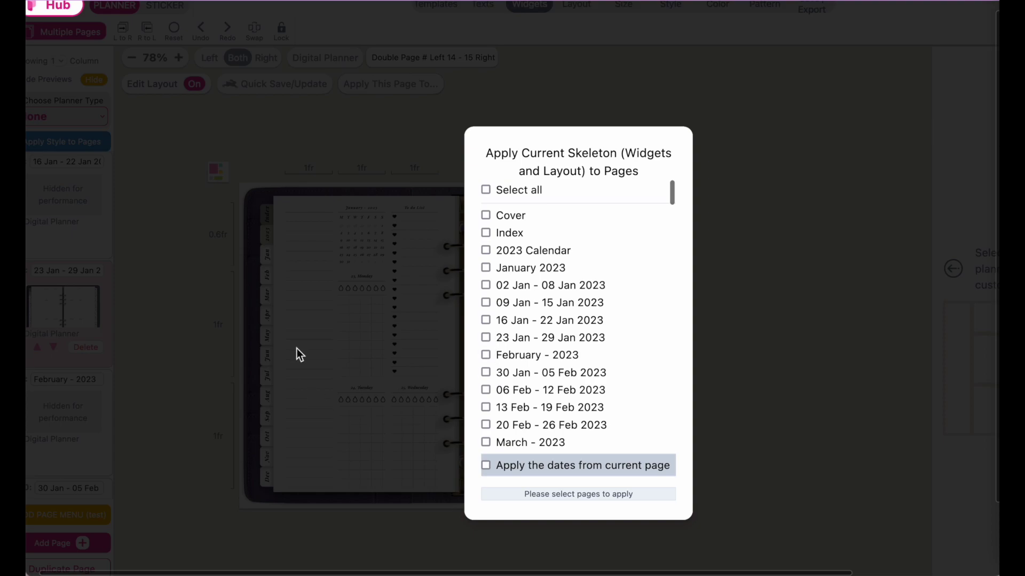
click(486, 286)
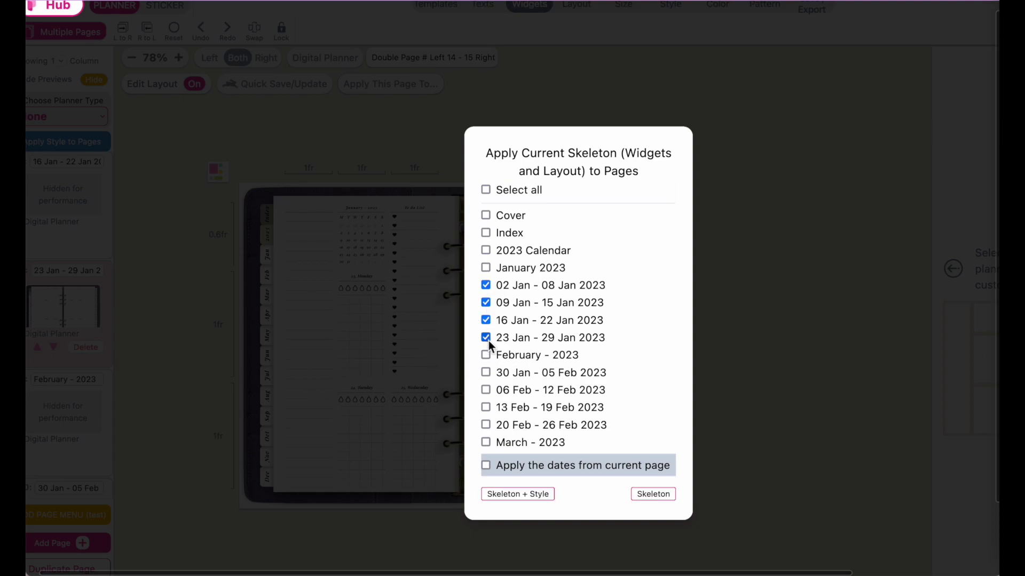
scroll(489, 340, down, 2)
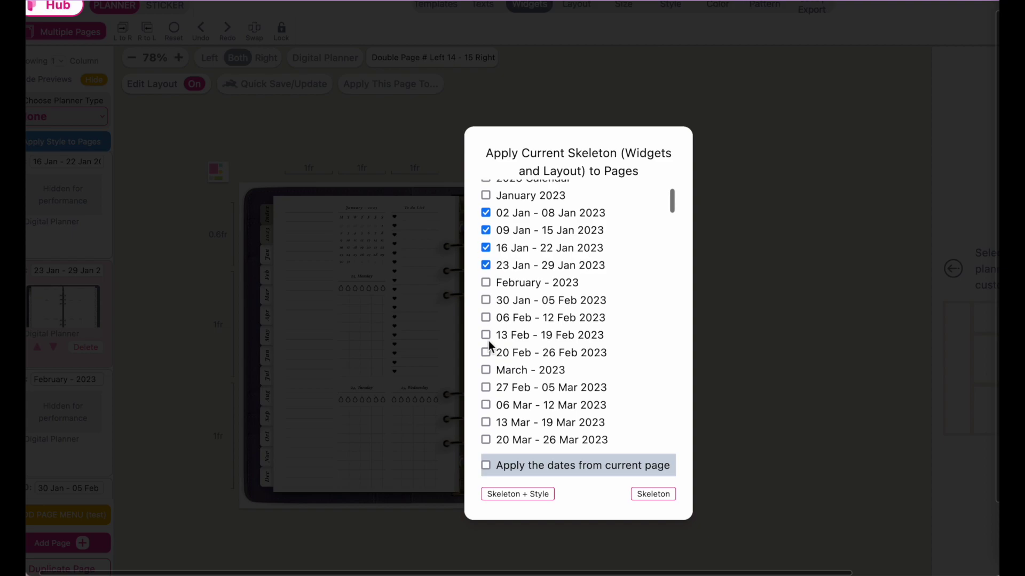
click(485, 302)
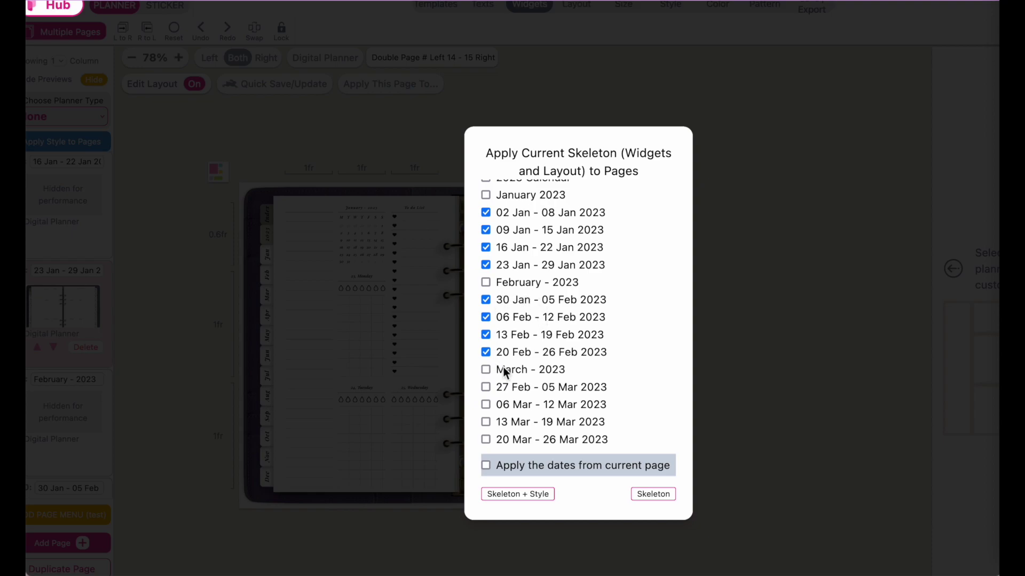
scroll(549, 320, up, 2)
scroll(545, 336, down, 2)
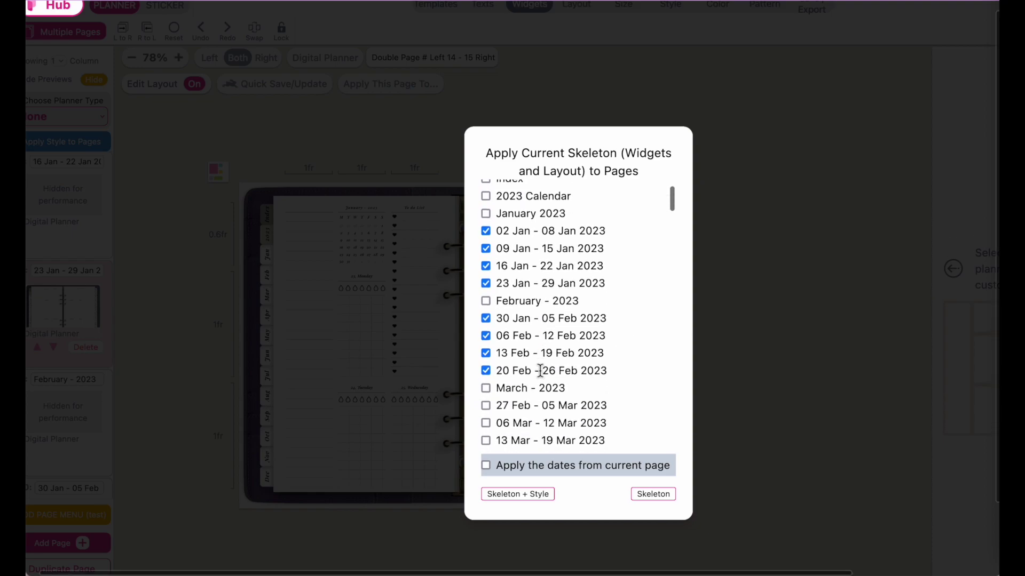
click(657, 500)
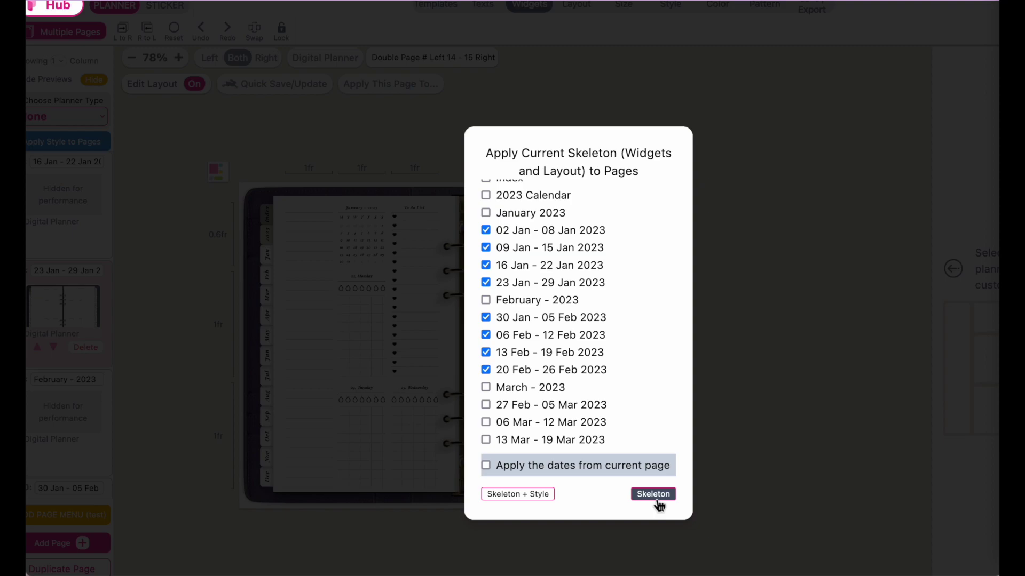
click(547, 494)
scroll(373, 350, up, 3)
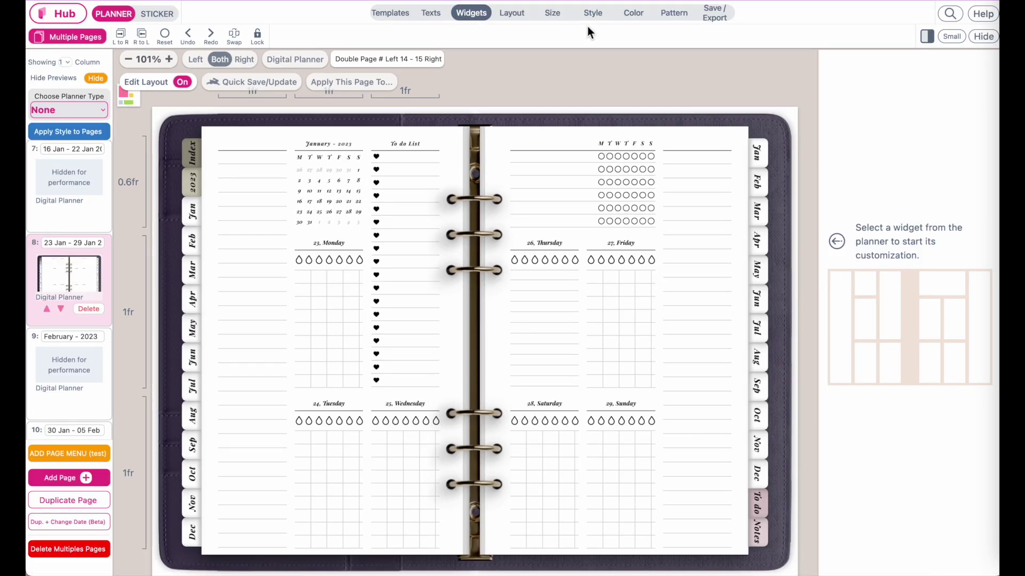
click(590, 13)
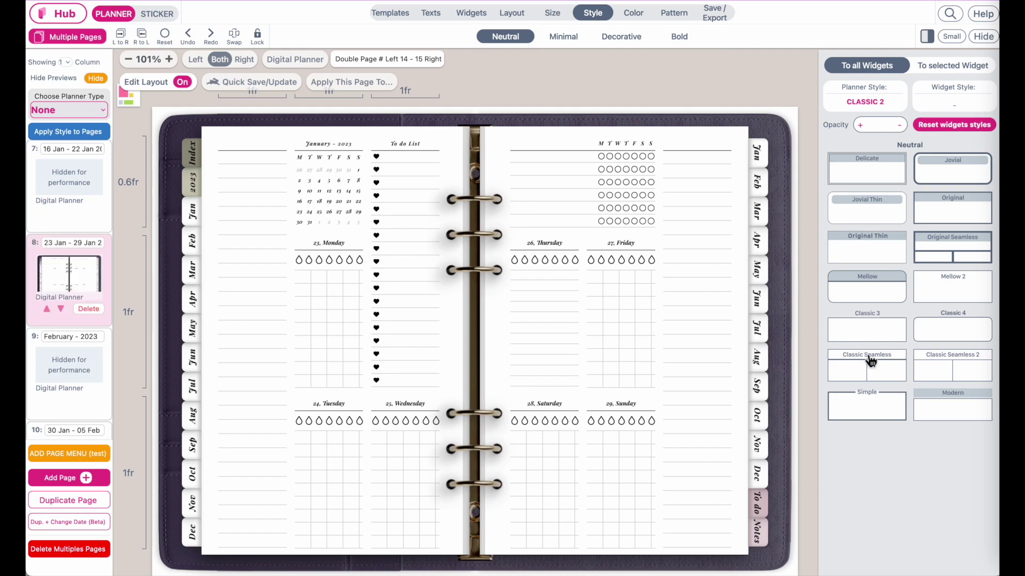
click(960, 226)
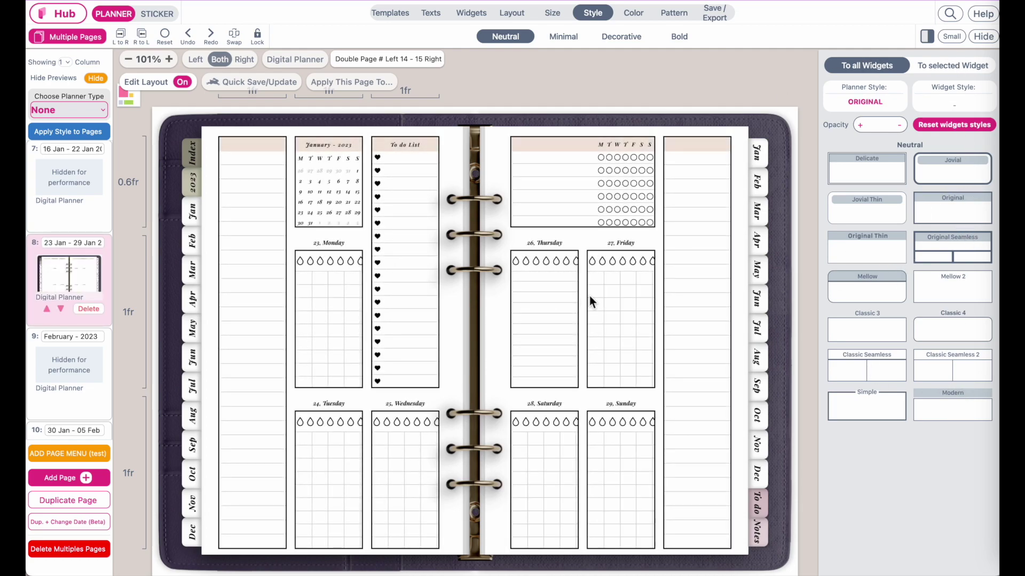
scroll(591, 233, right, 2)
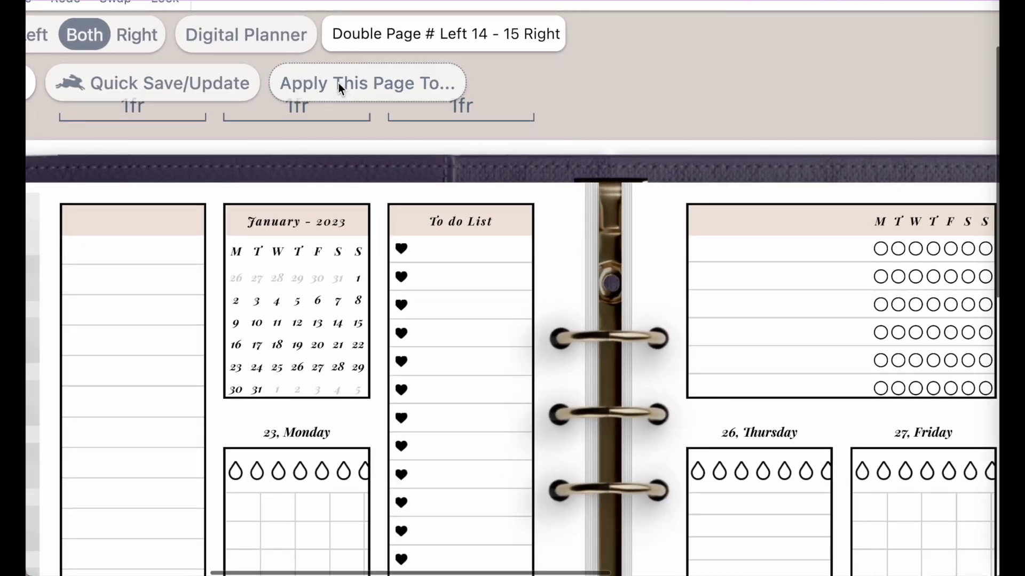
Apply Skeleton + Style to the checked 02 Jan–26 Feb weeks.
click(342, 87)
scroll(592, 345, down, 2)
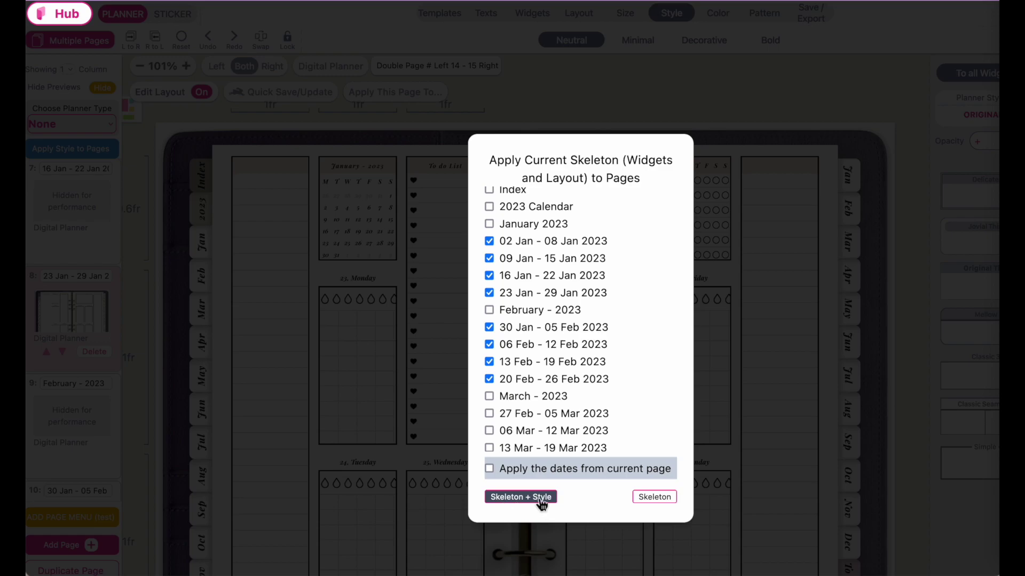
click(519, 499)
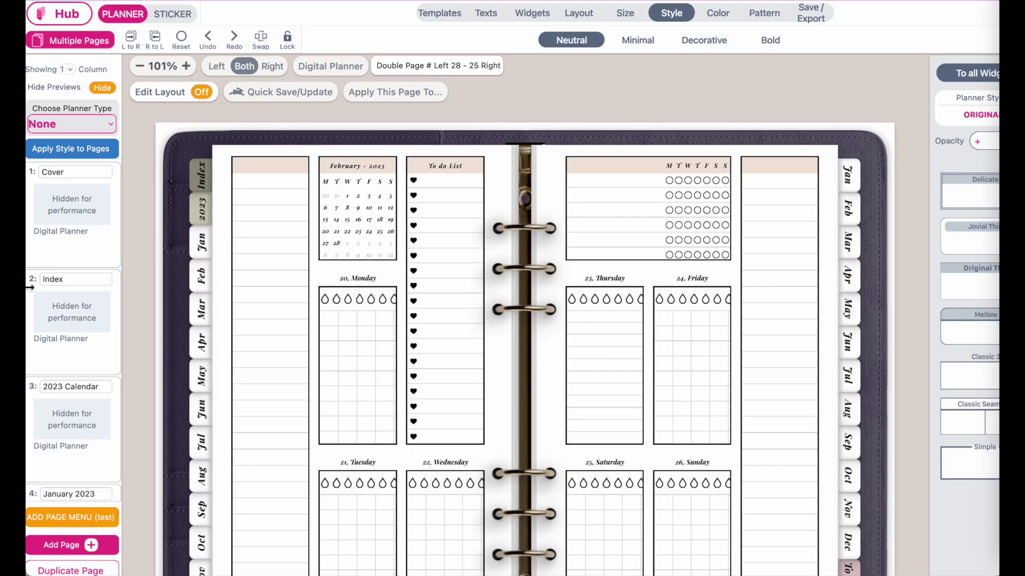
scroll(60, 348, down, 3)
scroll(60, 348, down, 5)
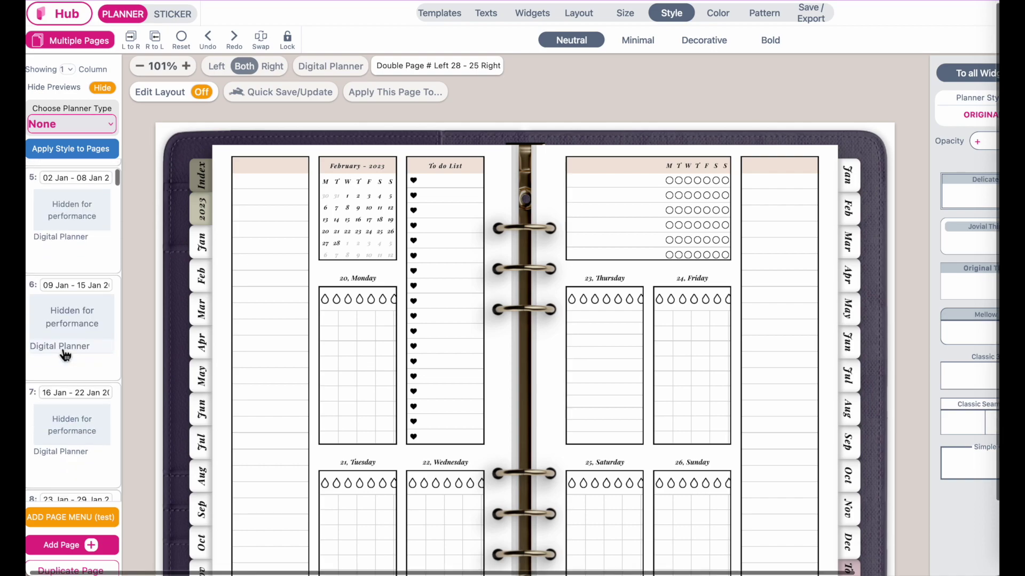
scroll(61, 348, down, 3)
scroll(60, 350, up, 1)
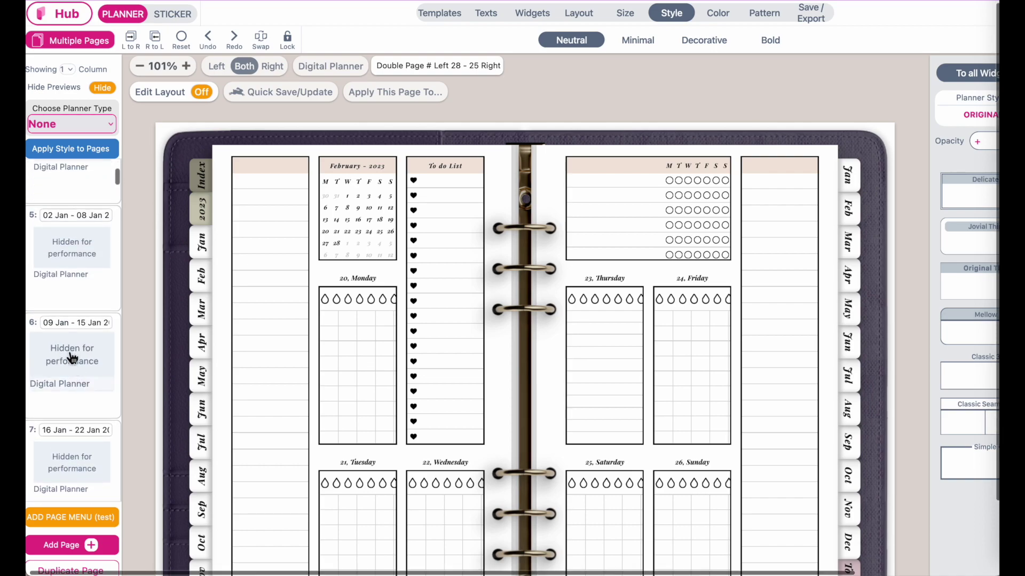
Review the January weekly spreads from 02–08 Jan through 23–29 Jan.
click(80, 252)
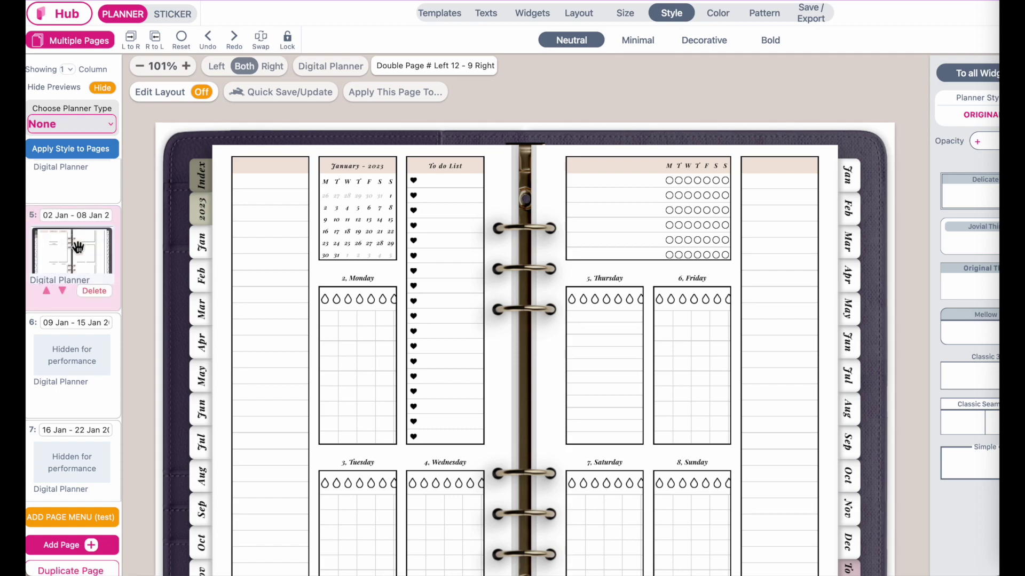
scroll(68, 258, down, 3)
click(56, 264)
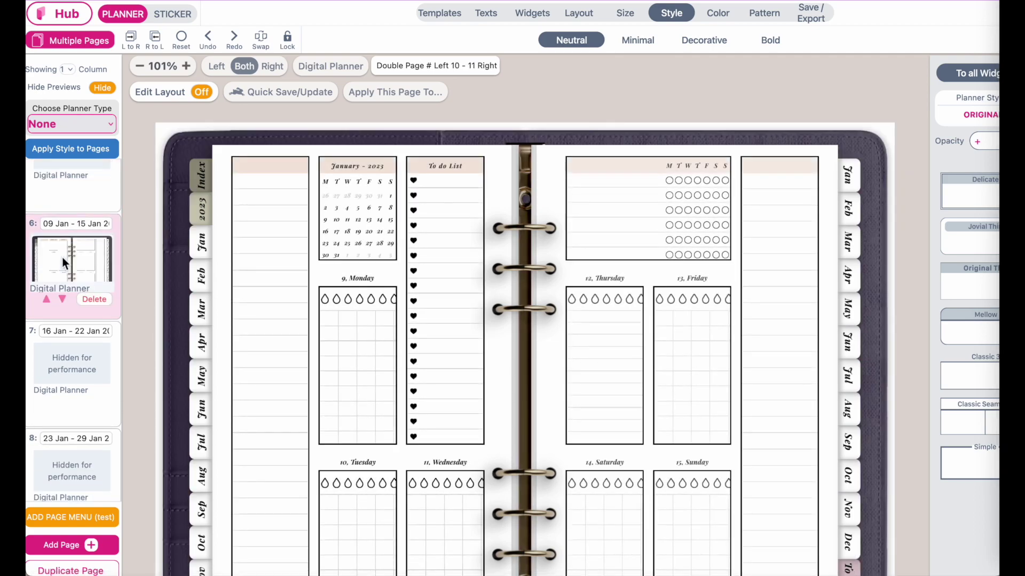
scroll(63, 257, down, 3)
click(66, 271)
scroll(66, 271, down, 3)
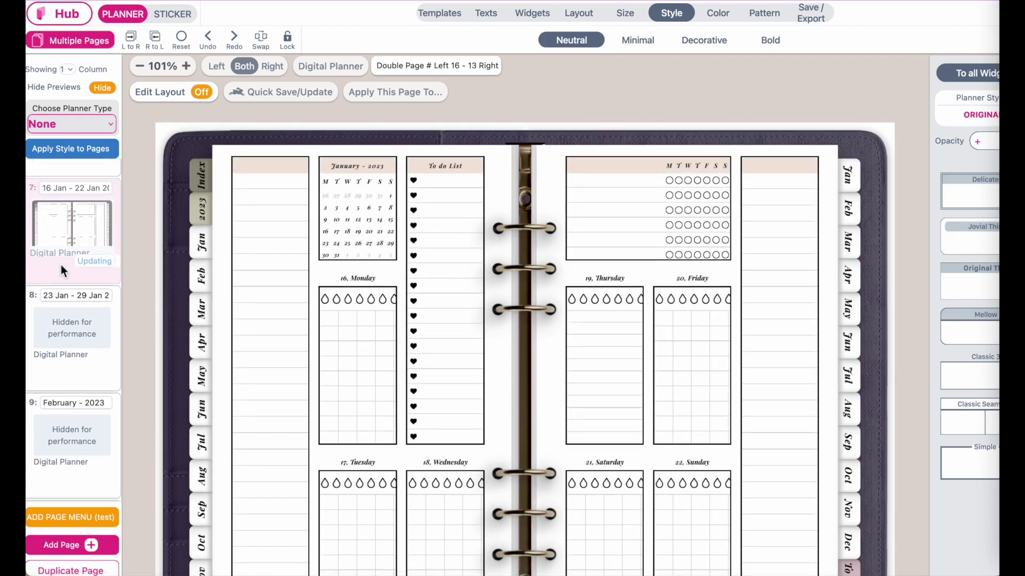
click(65, 273)
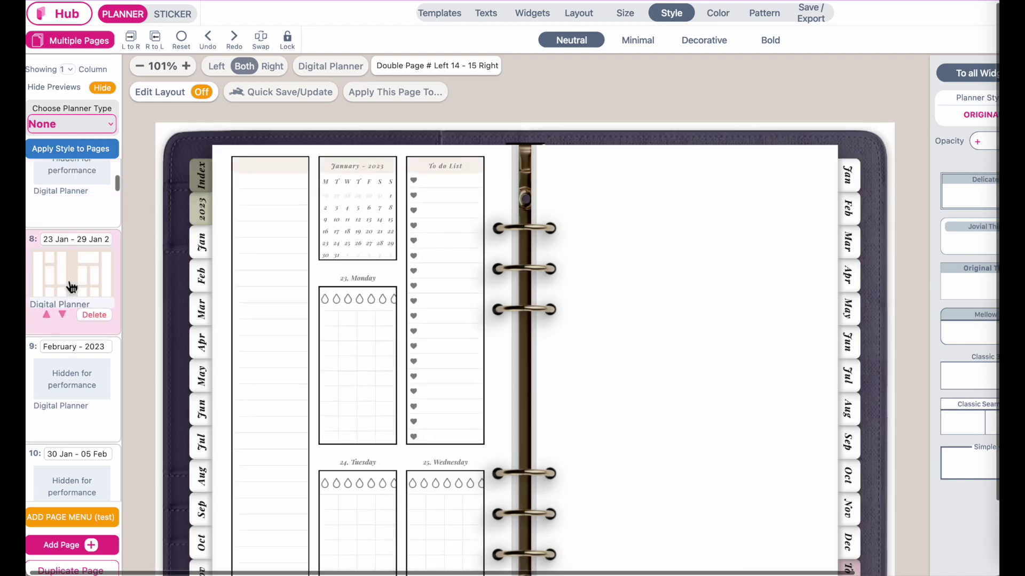
scroll(71, 321, down, 4)
Review the weeks from 30 Jan through 20–26 Feb, then open 27 Feb – 05 Mar.
click(73, 352)
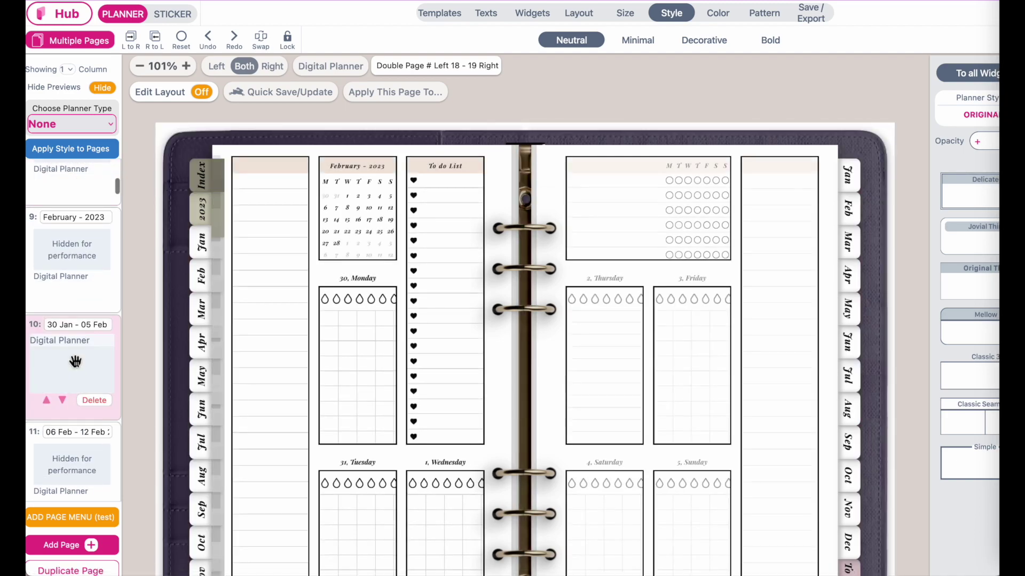
scroll(76, 357, down, 4)
click(78, 325)
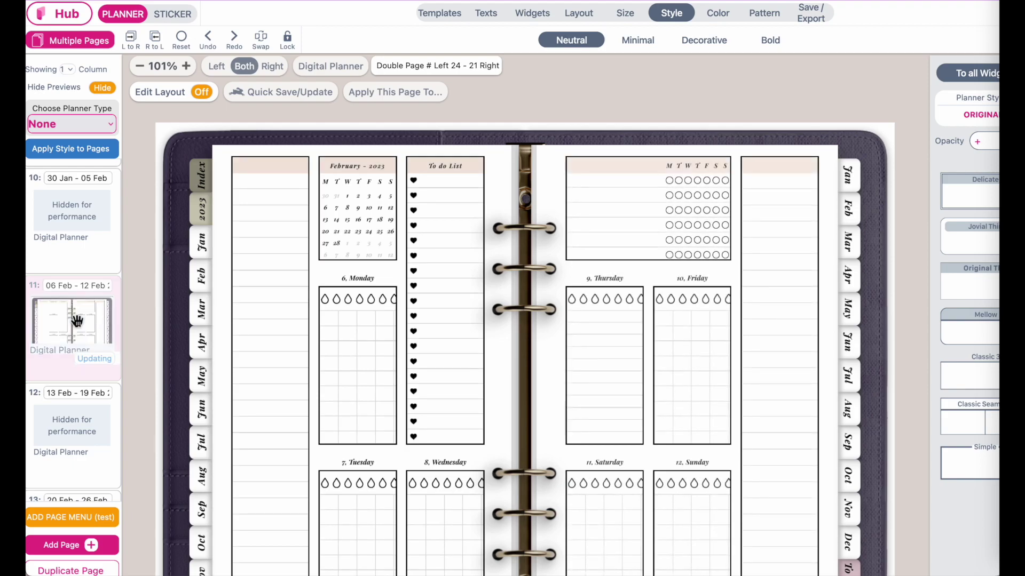
scroll(76, 324, down, 3)
click(75, 321)
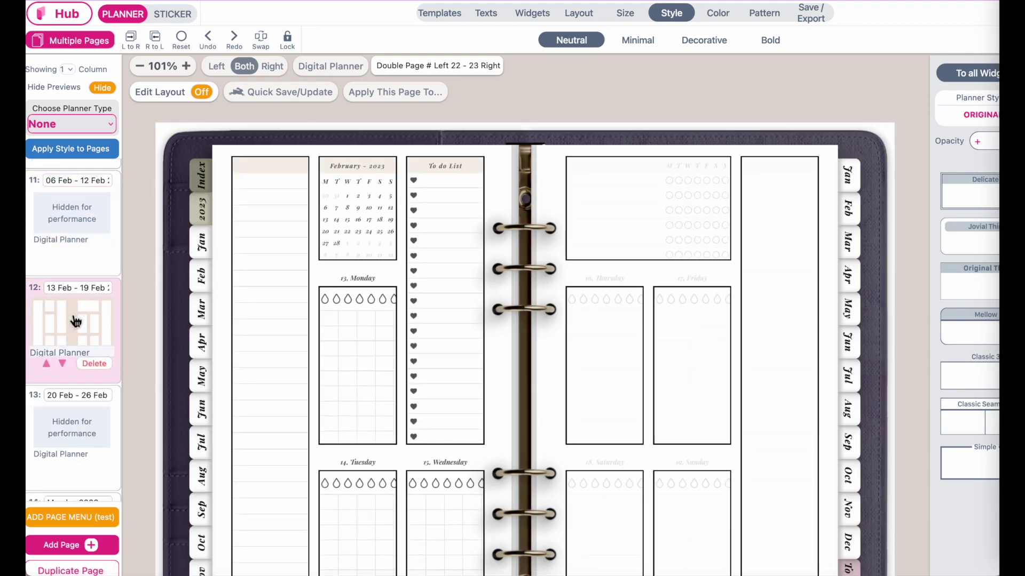
scroll(76, 320, down, 3)
click(89, 320)
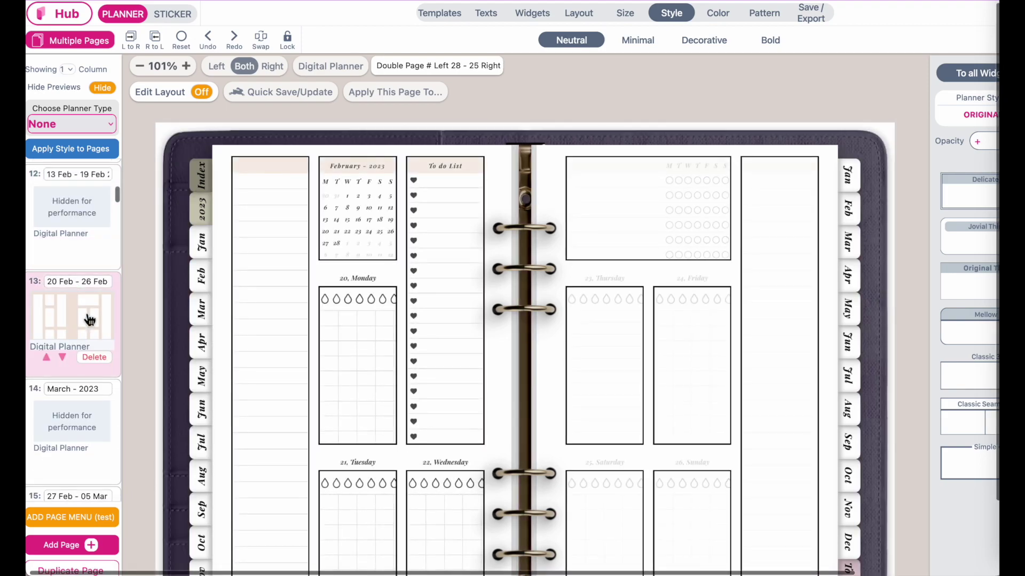
scroll(90, 319, down, 3)
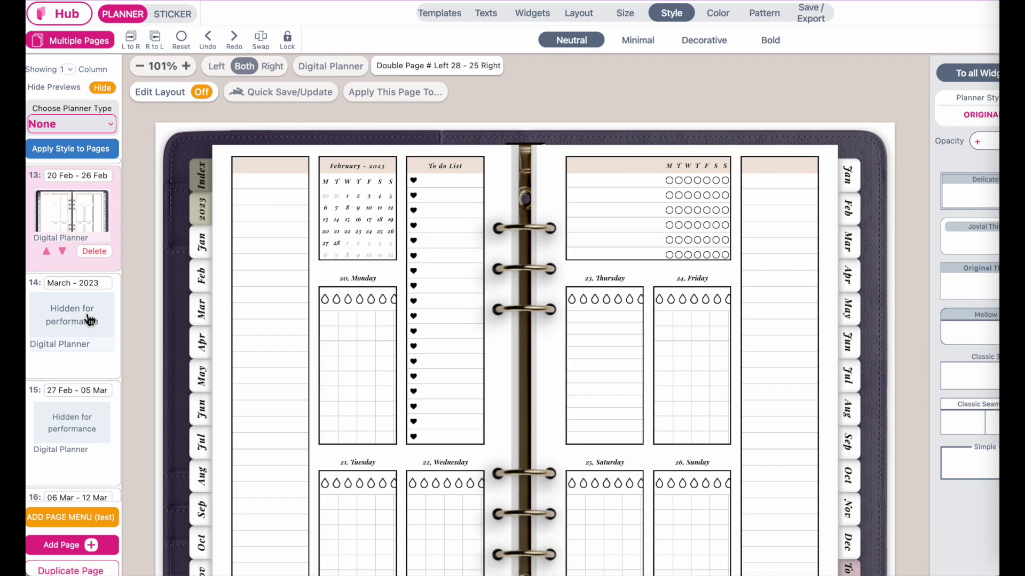
scroll(87, 318, down, 2)
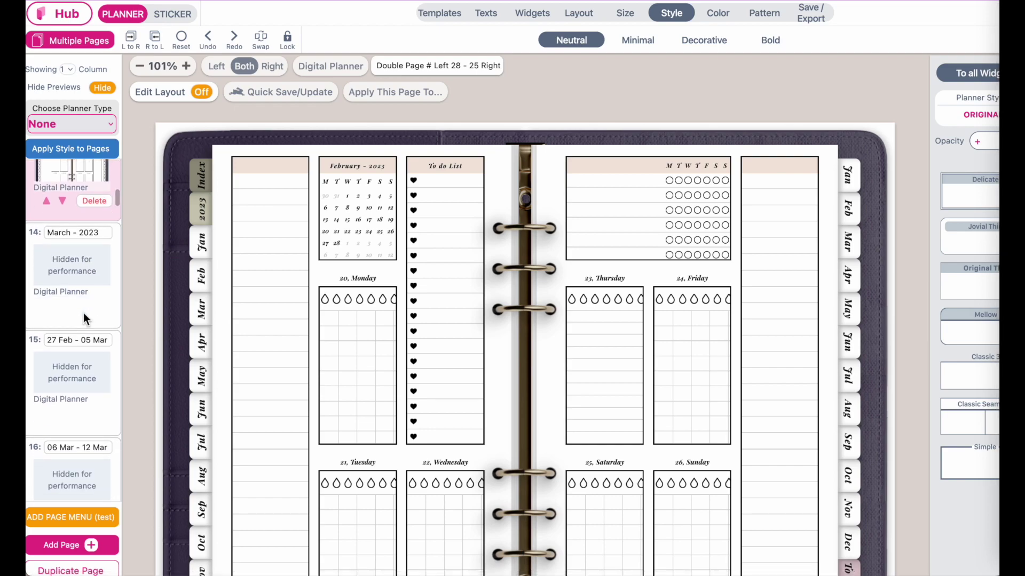
click(71, 381)
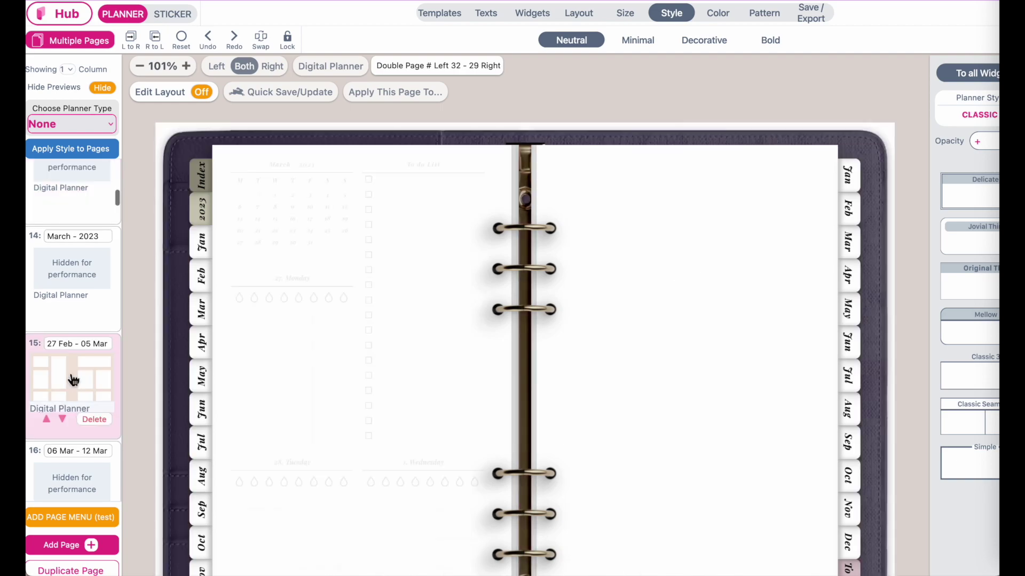
scroll(69, 377, down, 2)
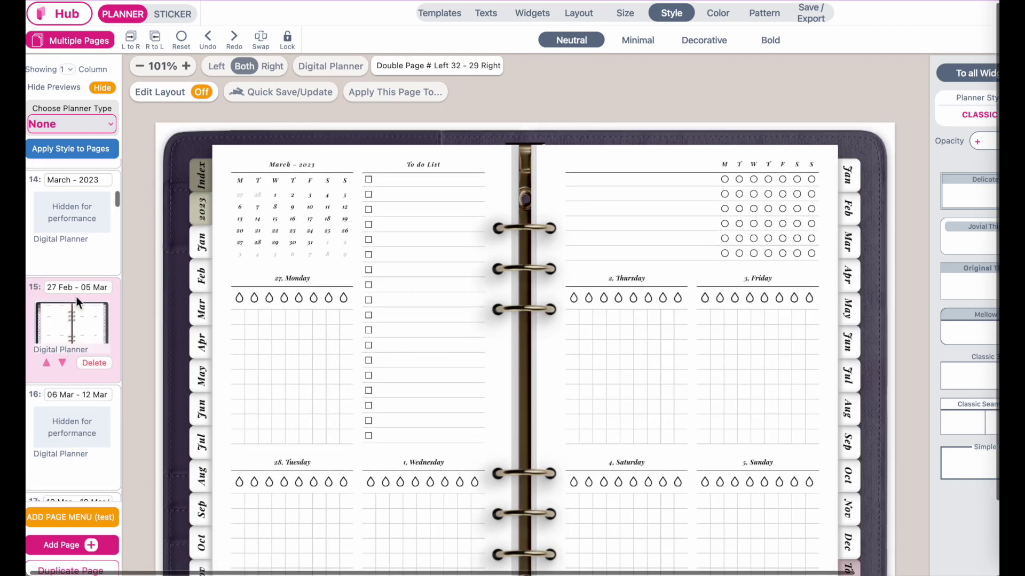
click(415, 94)
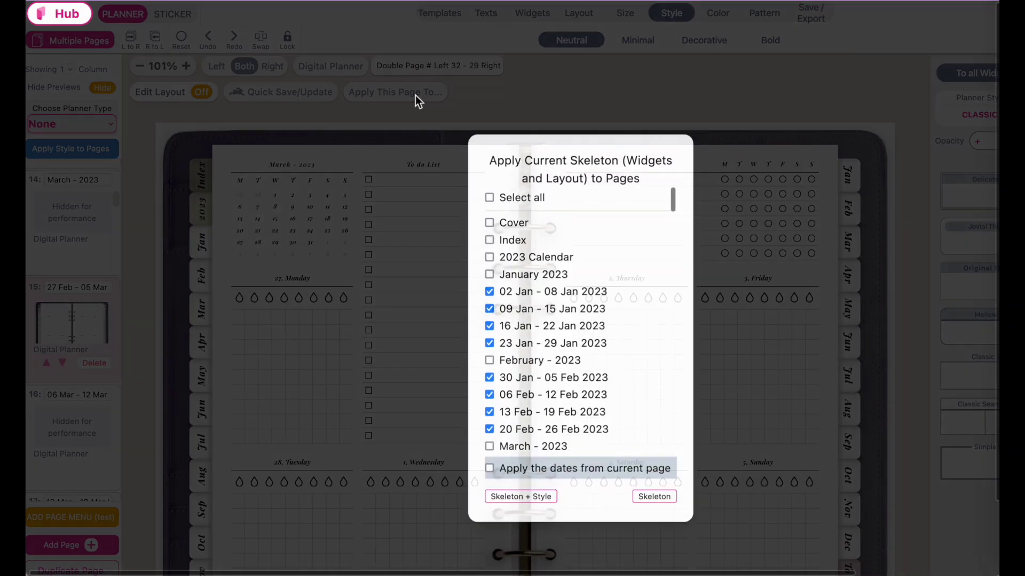
click(519, 203)
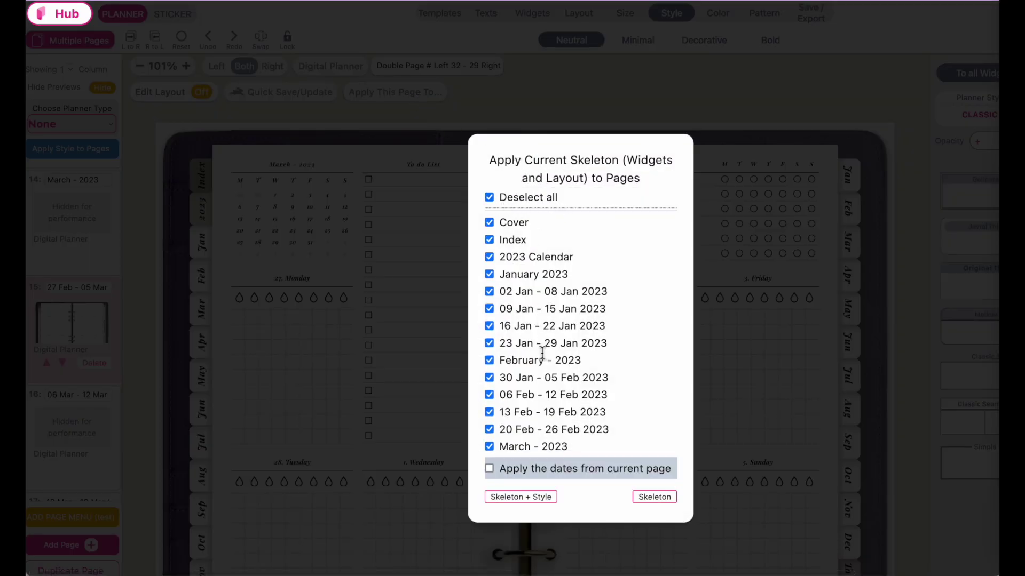
scroll(537, 224, down, 1)
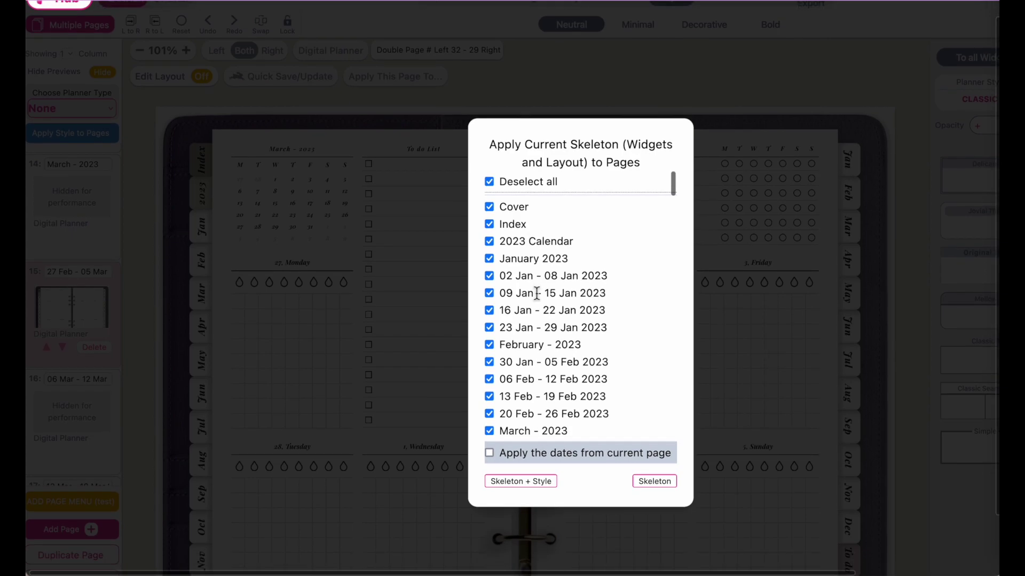
scroll(537, 304, down, 5)
scroll(534, 297, up, 5)
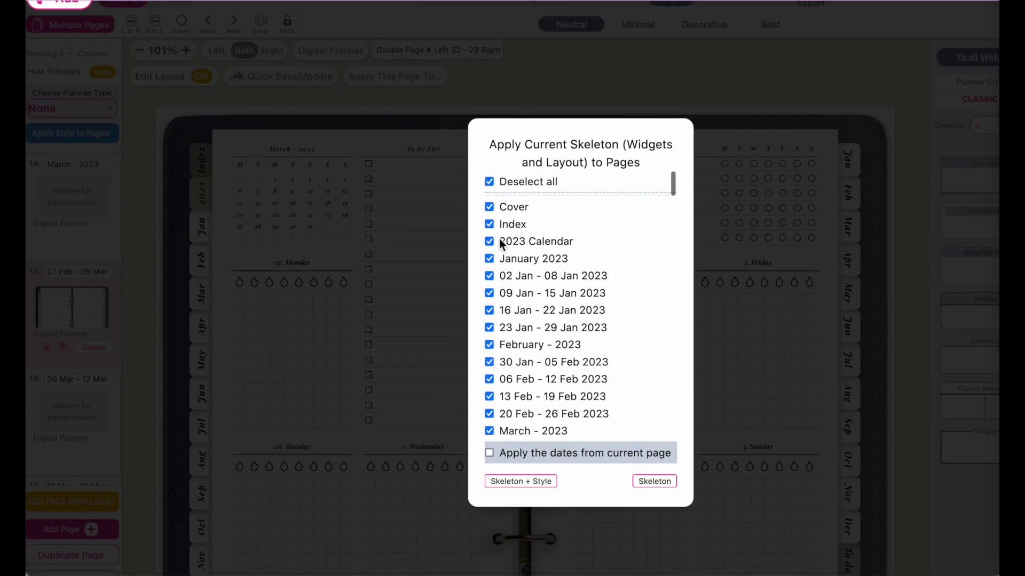
click(576, 539)
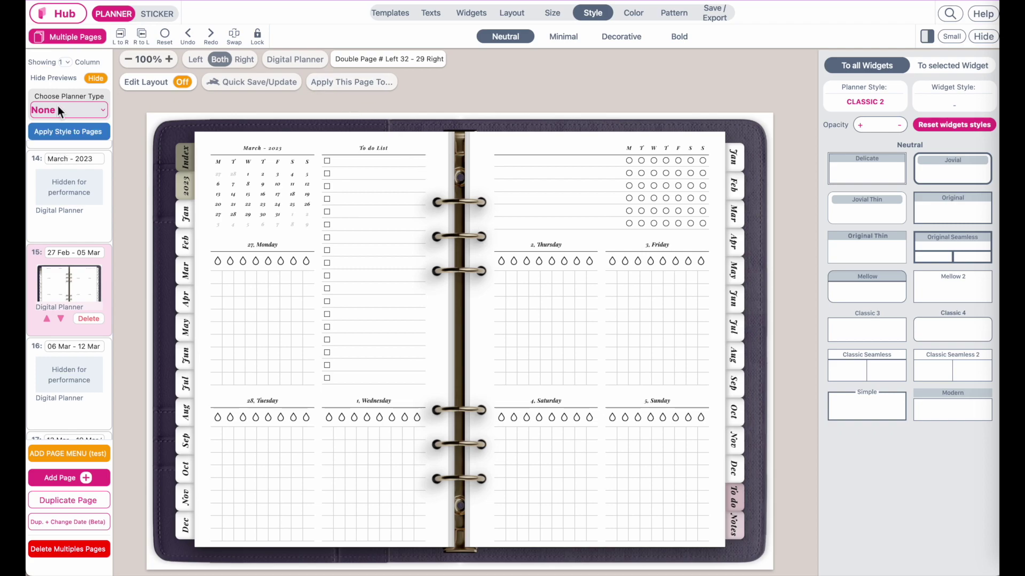
click(67, 41)
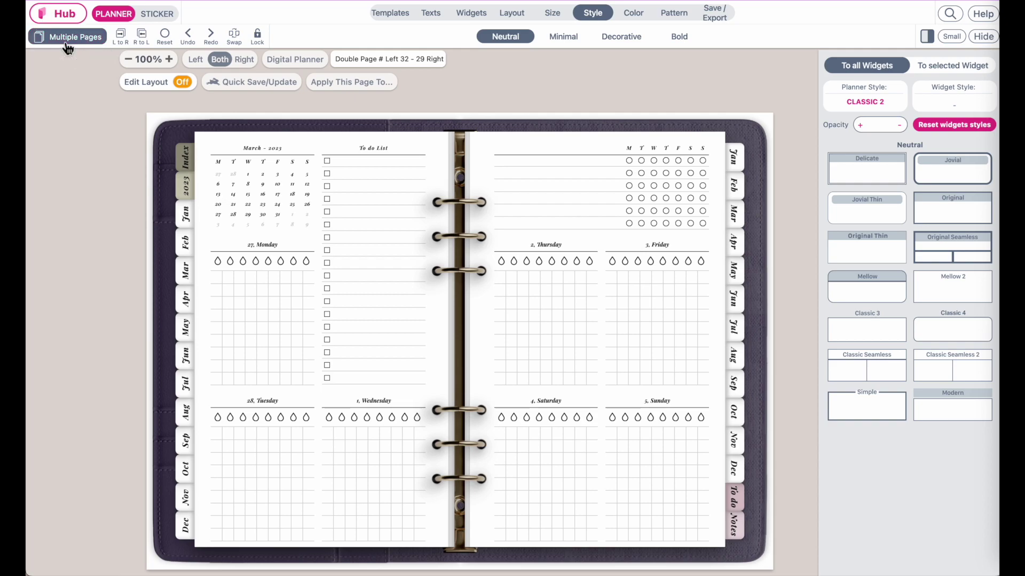
click(68, 42)
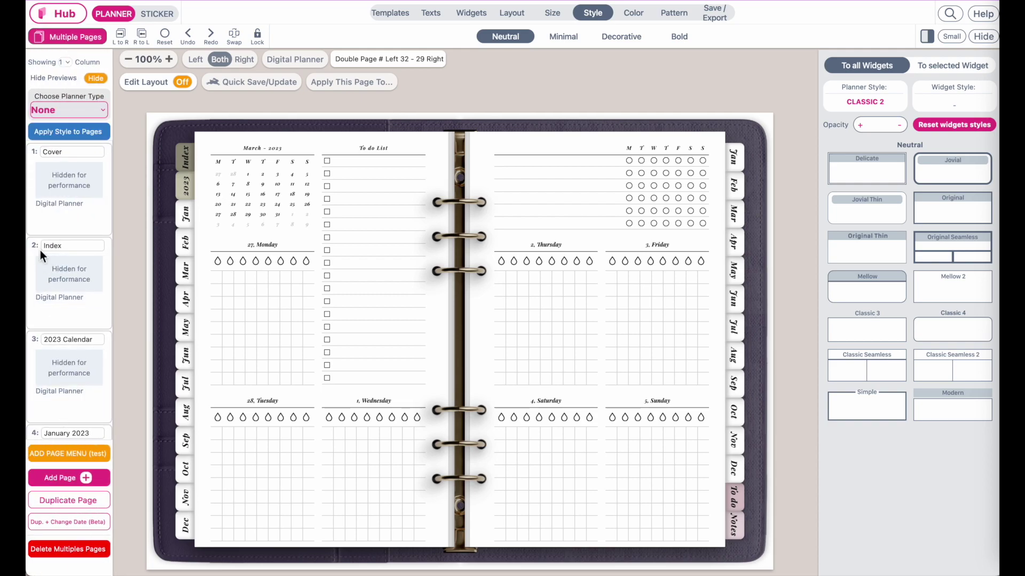